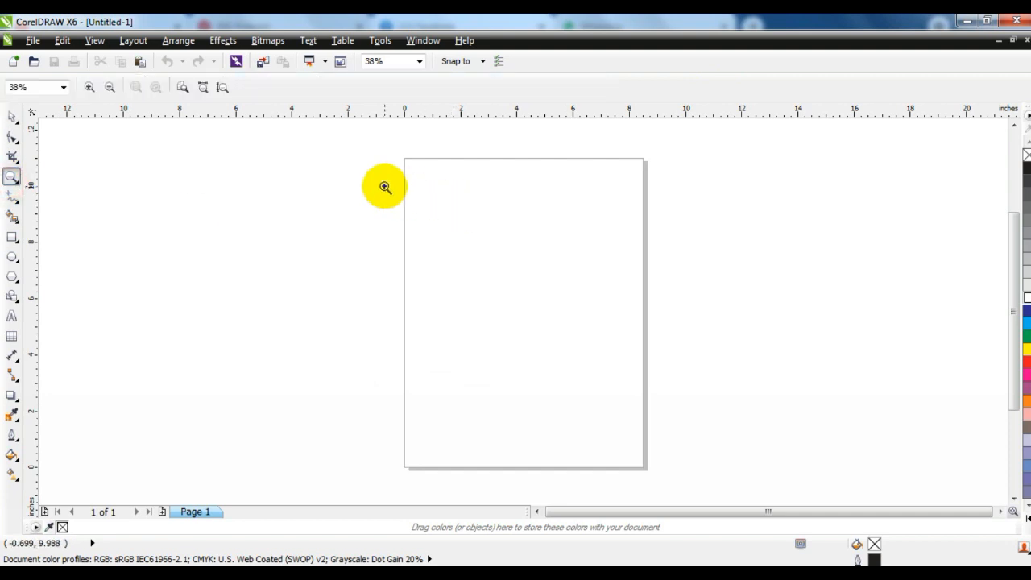
- Draw a circle about 4.24 inches across with a 1.5 pt outline on the page and nudge it slightly up and right
{"action": "left_click_drag", "start_coordinate": [384, 183], "coordinate": [675, 400]}
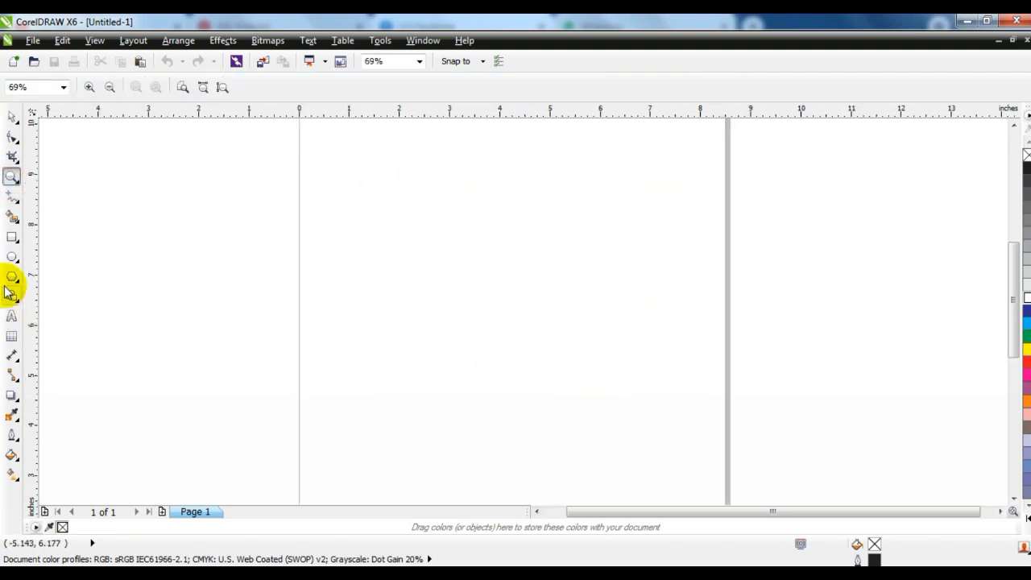
{"action": "left_click", "coordinate": [11, 258]}
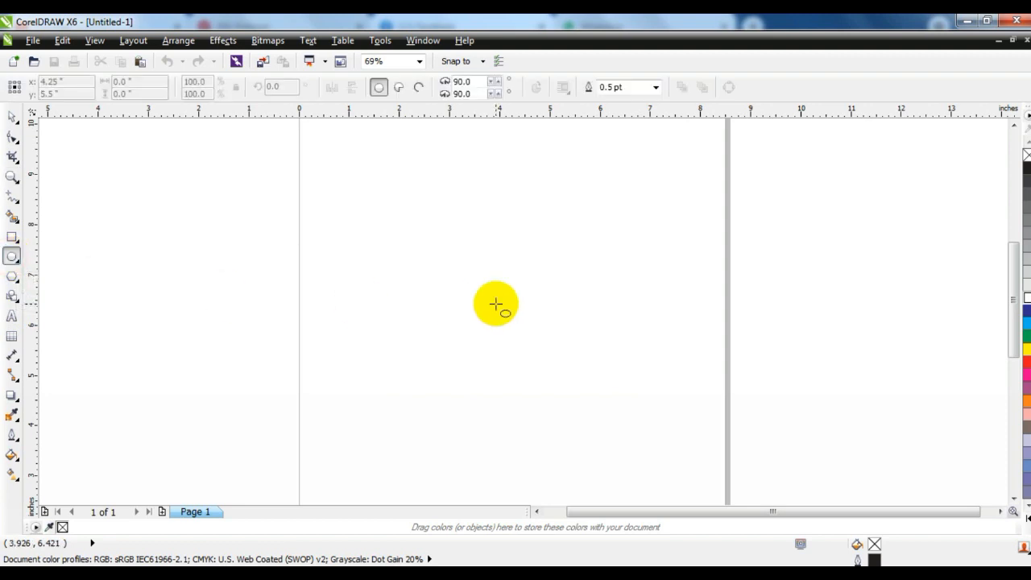
{"action": "left_click", "coordinate": [656, 87]}
{"action": "left_click", "coordinate": [635, 151]}
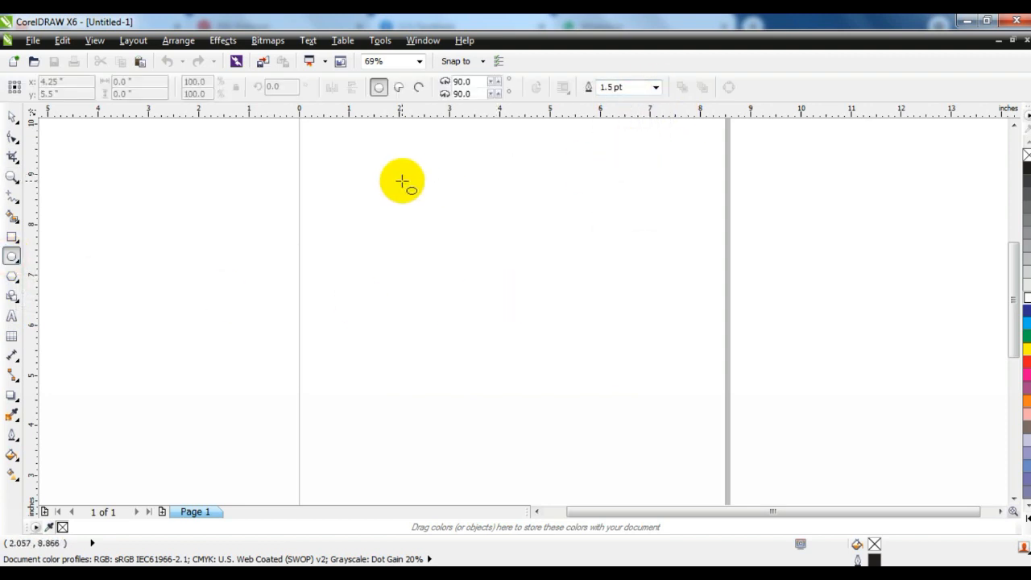
{"action": "left_click_drag", "start_coordinate": [397, 171], "coordinate": [525, 384]}
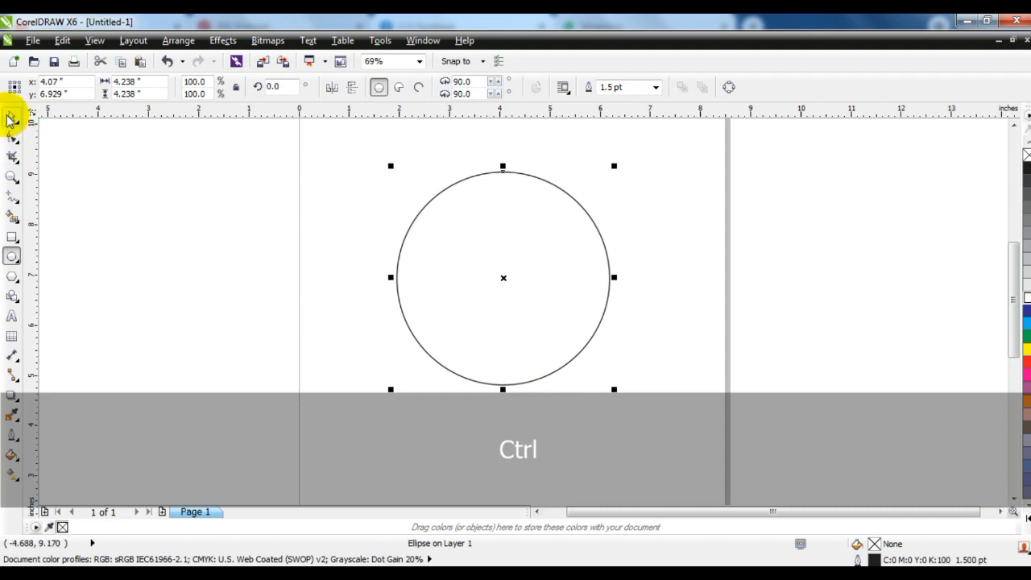
{"action": "left_click", "coordinate": [10, 119]}
{"action": "left_click_drag", "start_coordinate": [446, 231], "coordinate": [453, 224]}
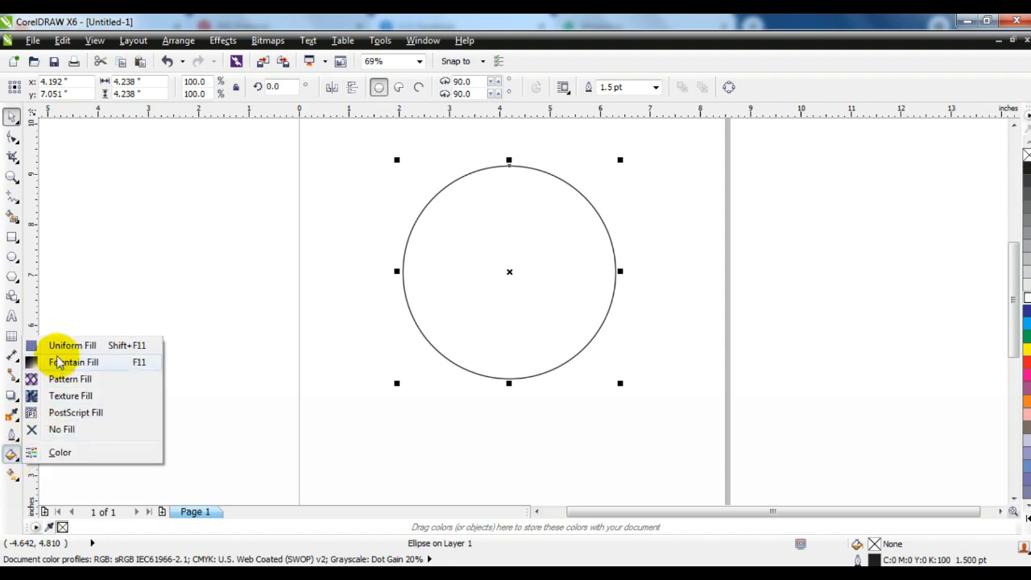
- Give the circle a uniform dark red fill with CMYK values 26, 100, 100, 32
{"action": "left_click", "coordinate": [58, 346]}
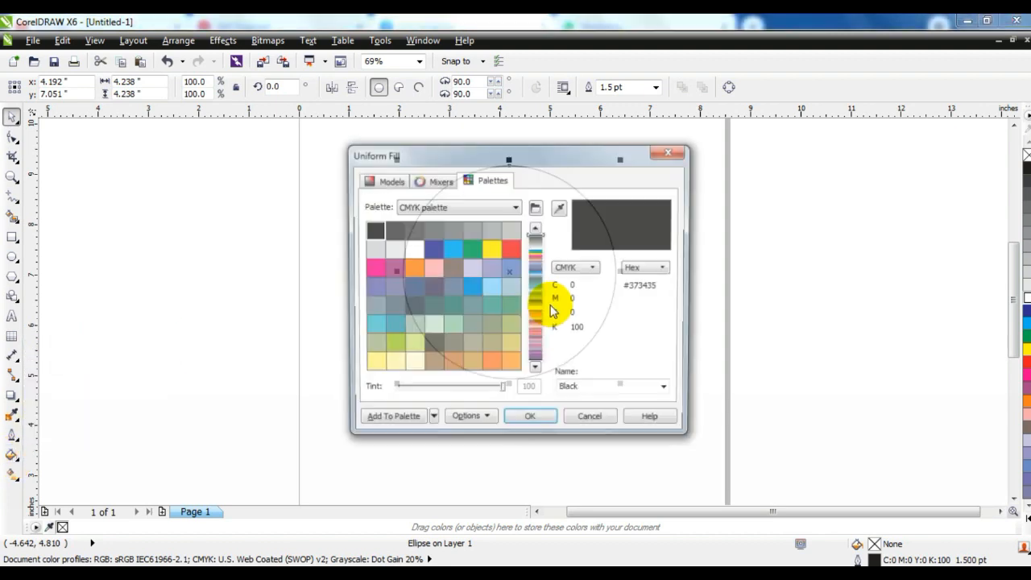
{"action": "left_click_drag", "start_coordinate": [564, 153], "coordinate": [831, 142]}
{"action": "left_click", "coordinate": [654, 170]}
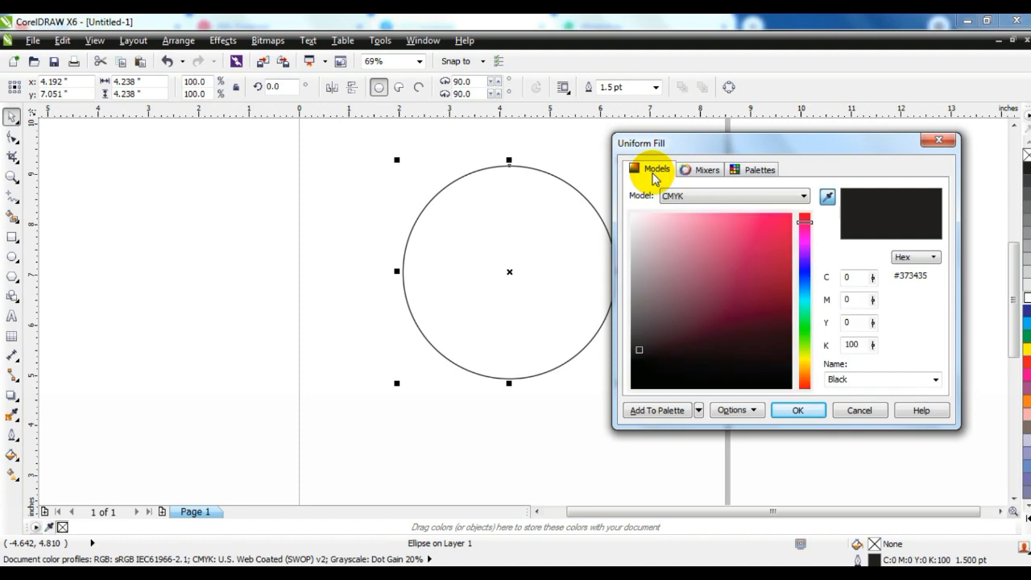
{"action": "left_click", "coordinate": [783, 290]}
{"action": "left_click_drag", "start_coordinate": [807, 218], "coordinate": [809, 385]}
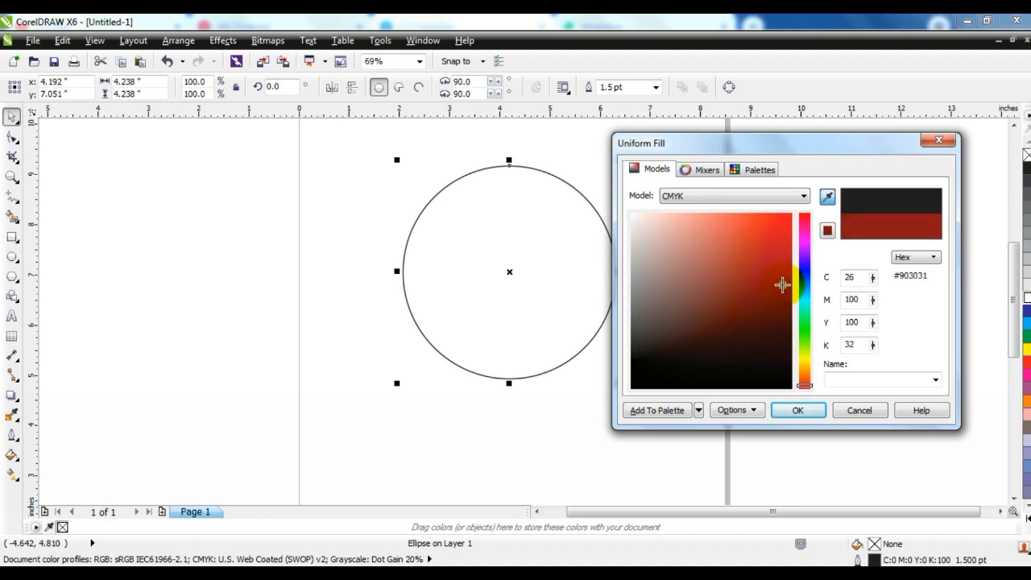
{"action": "left_click", "coordinate": [797, 411]}
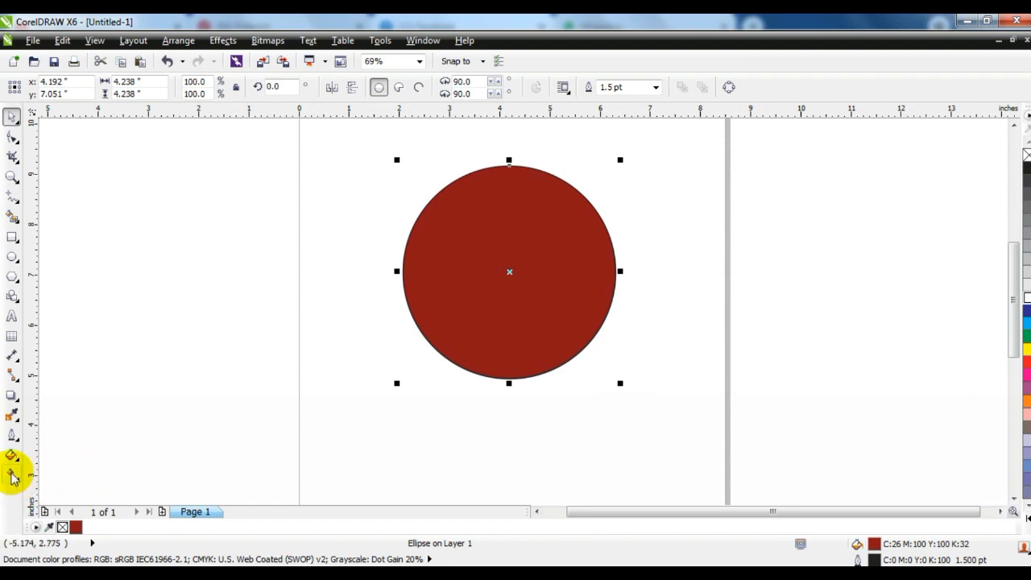
- Apply a linear gradient to the circle running from dark red at the lower left to orange at the upper right
{"action": "left_click", "coordinate": [12, 477]}
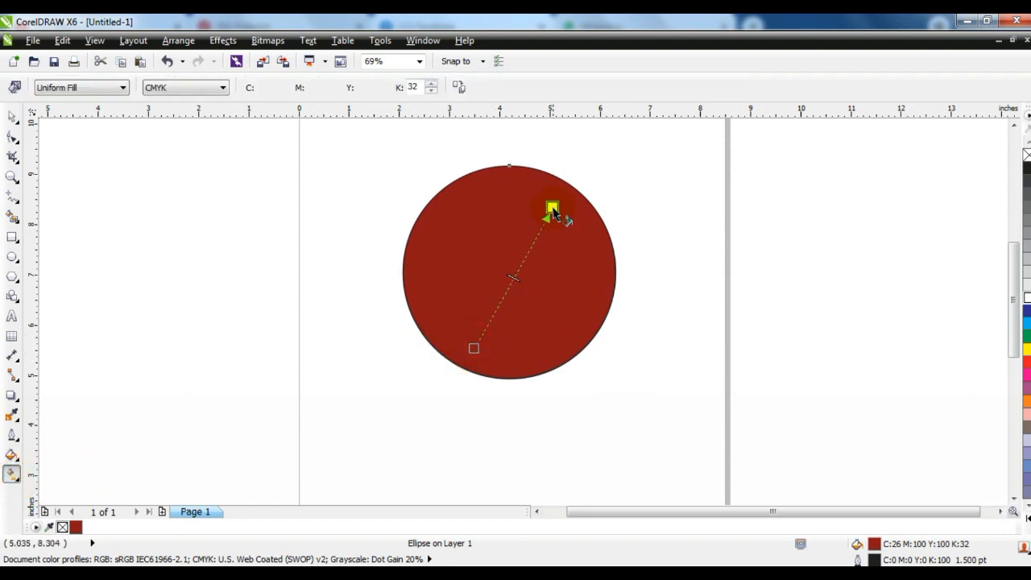
{"action": "left_click_drag", "start_coordinate": [553, 211], "coordinate": [553, 209]}
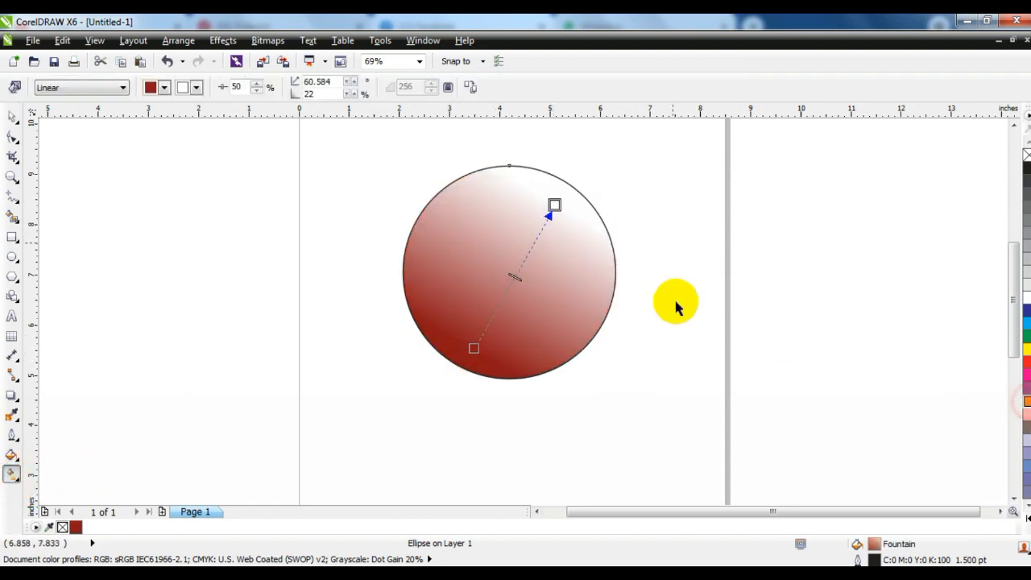
{"action": "left_click_drag", "start_coordinate": [559, 208], "coordinate": [556, 205]}
{"action": "left_click_drag", "start_coordinate": [556, 205], "coordinate": [567, 183]}
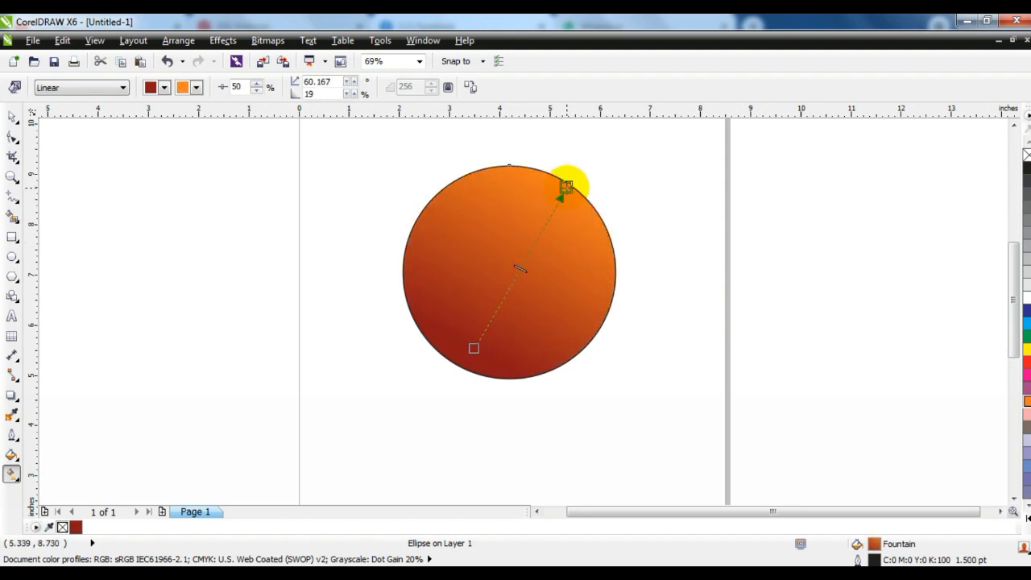
{"action": "left_click", "coordinate": [12, 117]}
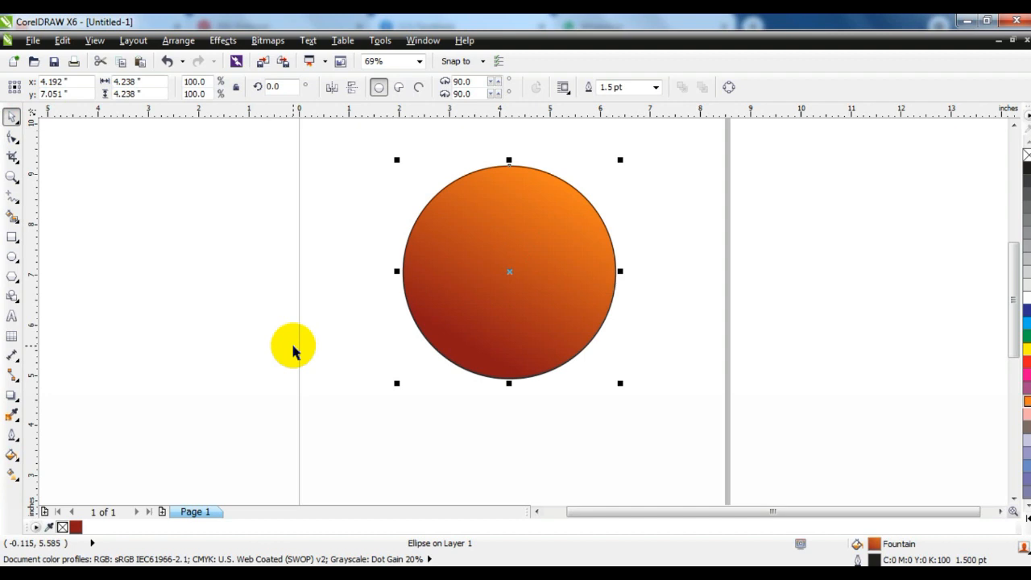
- Copy the gradient circle and paste a duplicate in place
{"action": "left_click", "coordinate": [506, 265]}
{"action": "right_click", "coordinate": [507, 266]}
{"action": "left_click", "coordinate": [544, 170]}
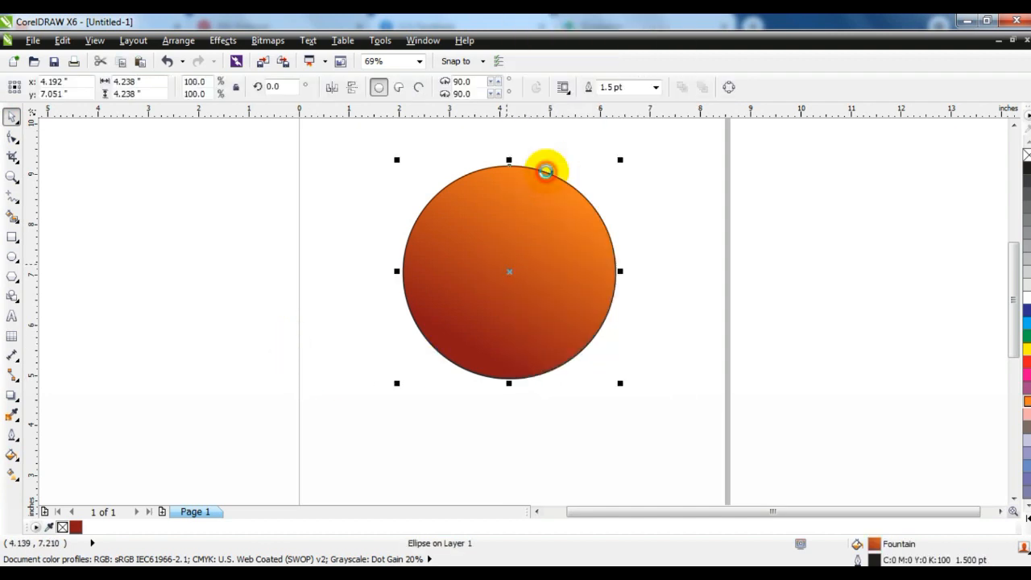
{"action": "right_click", "coordinate": [670, 226]}
{"action": "left_click", "coordinate": [705, 323]}
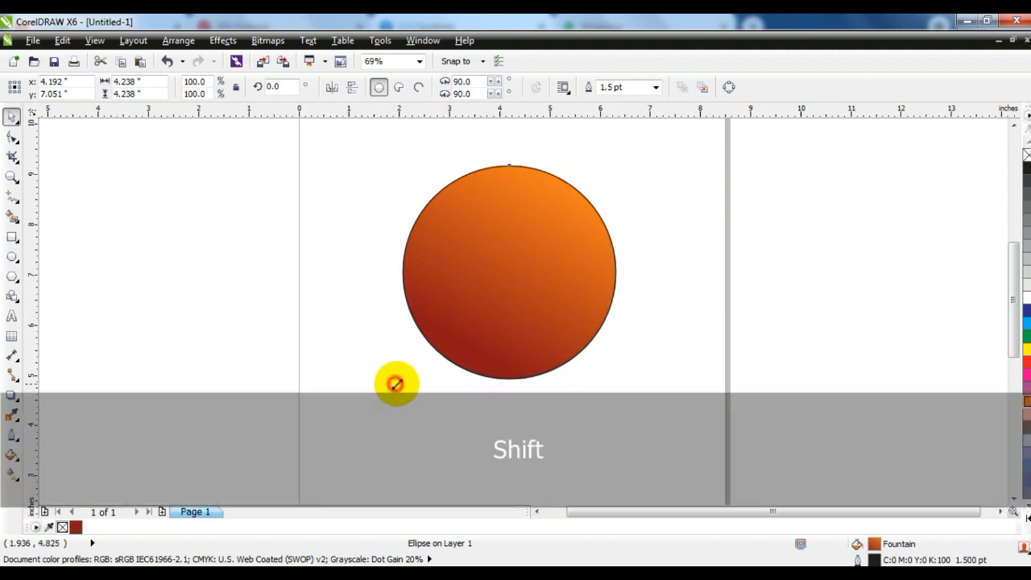
- Shrink the duplicate circle to about 3.48 inches across, offset toward the large circle's upper-right edge
{"action": "left_click_drag", "start_coordinate": [396, 385], "coordinate": [422, 359]}
{"action": "left_click_drag", "start_coordinate": [614, 167], "coordinate": [614, 171]}
{"action": "left_click", "coordinate": [668, 219]}
- Make a smaller copy of the inner circle, about 2.37 inches across, and place it near the upper-right part of that circle
{"action": "left_click", "coordinate": [472, 333]}
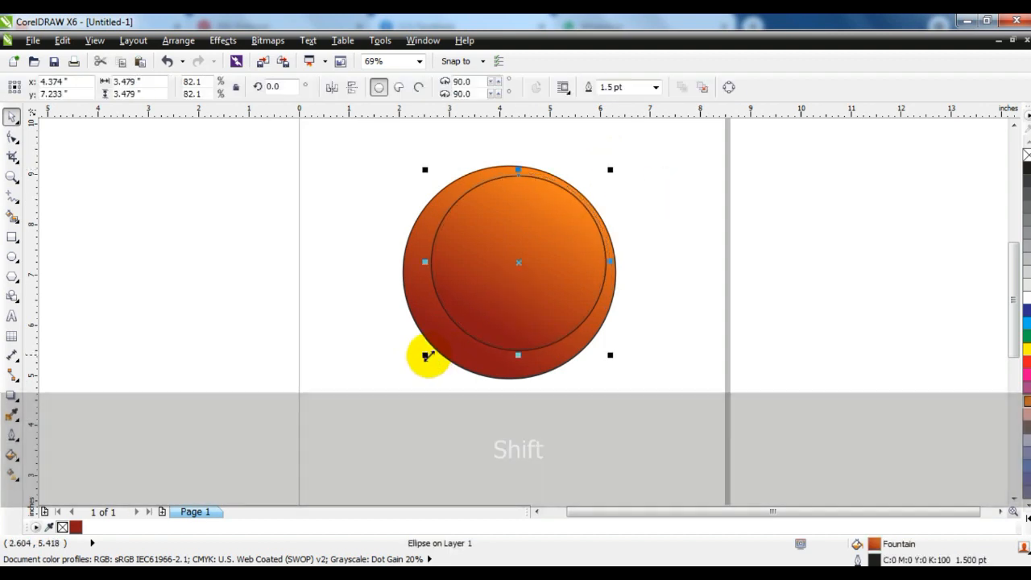
{"action": "left_click_drag", "start_coordinate": [426, 355], "coordinate": [483, 307]}
{"action": "left_click_drag", "start_coordinate": [552, 256], "coordinate": [543, 265]}
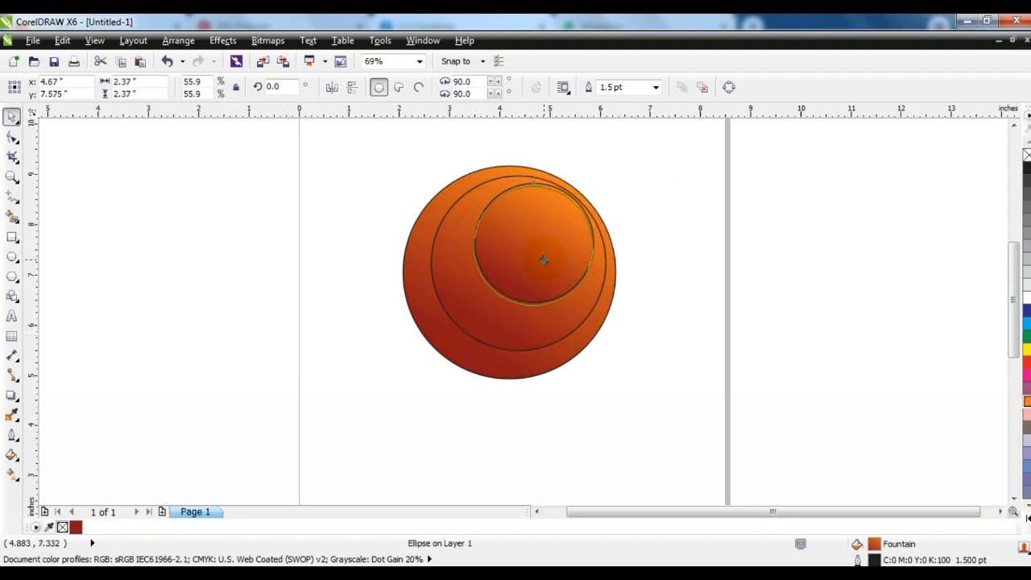
{"action": "left_click", "coordinate": [737, 281]}
- Give the middle circle a uniform light red fill with CMYK values 18, 91, 80, 7
{"action": "left_click", "coordinate": [534, 335]}
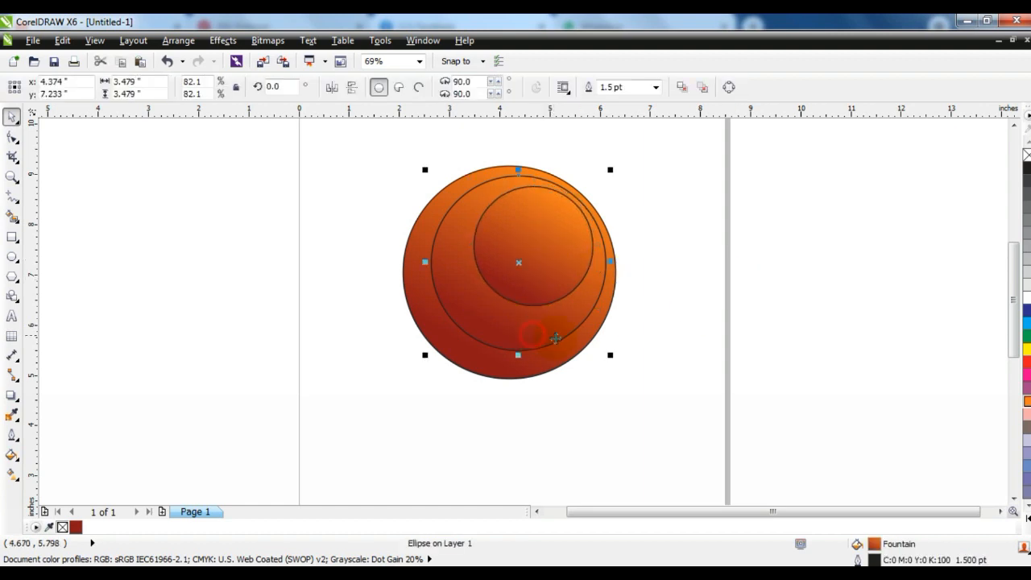
{"action": "left_click", "coordinate": [14, 457]}
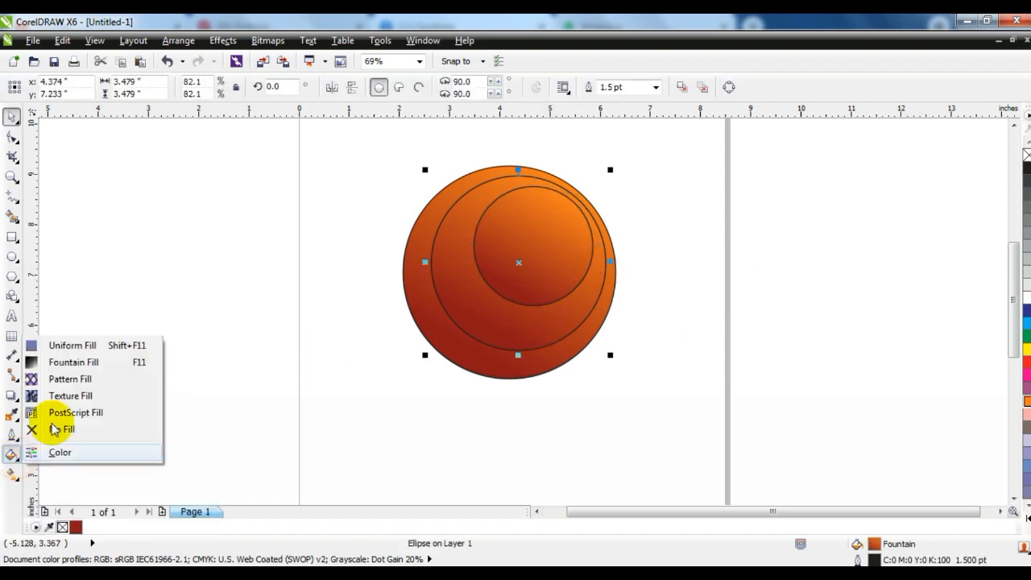
{"action": "left_click", "coordinate": [74, 346]}
{"action": "left_click", "coordinate": [654, 169]}
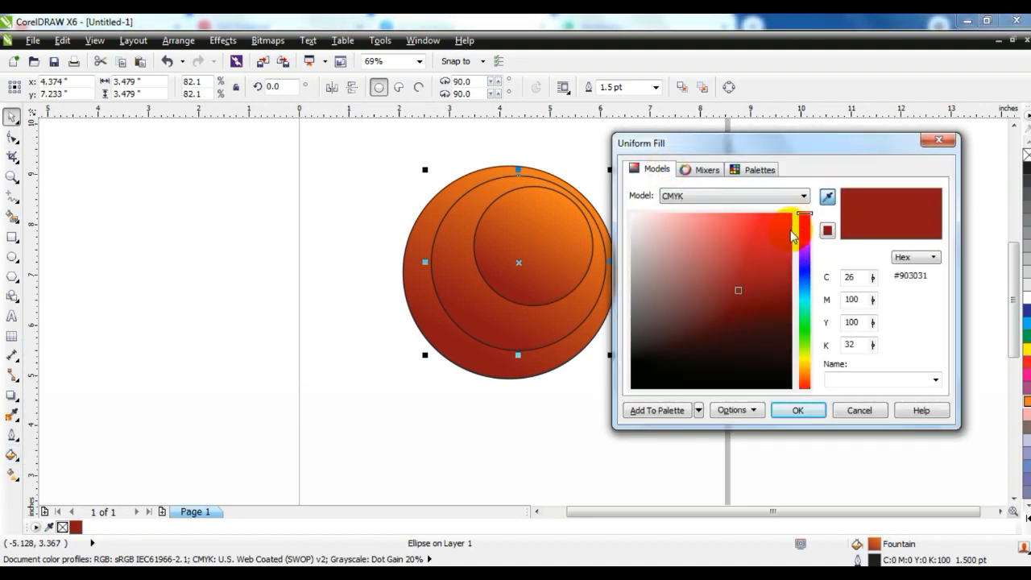
{"action": "left_click_drag", "start_coordinate": [741, 285], "coordinate": [734, 255]}
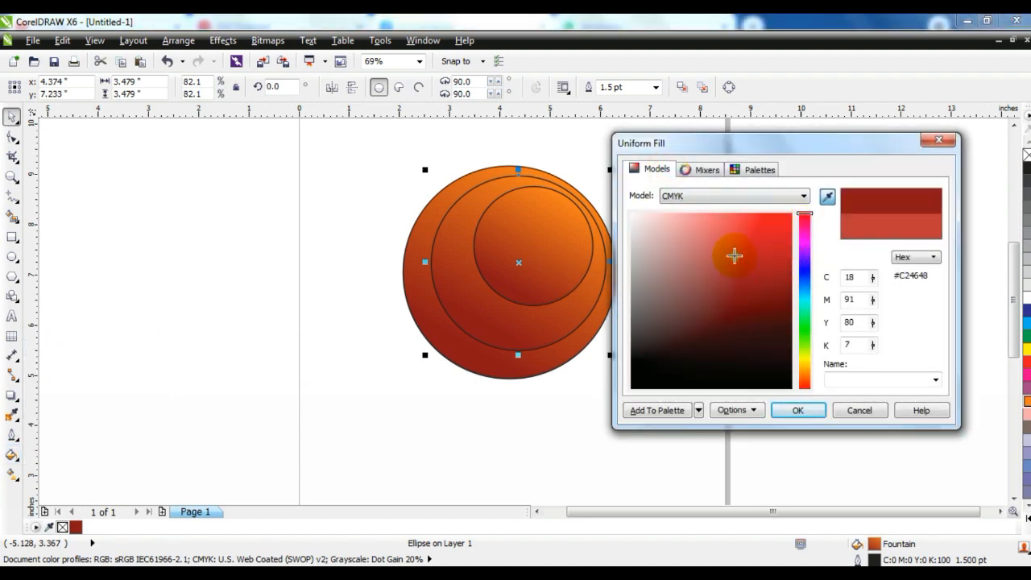
{"action": "left_click", "coordinate": [798, 410]}
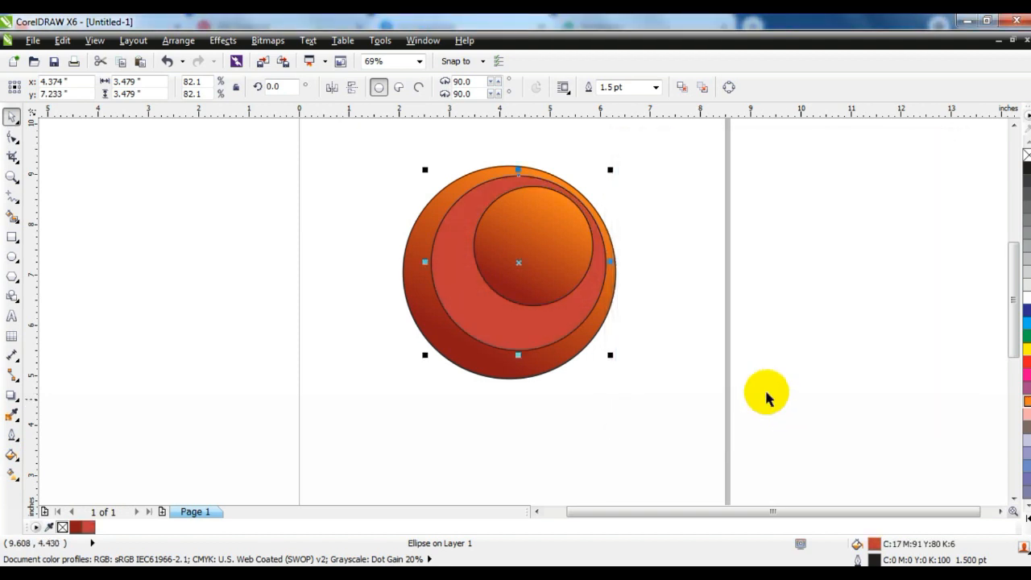
- Apply a linear gradient to the middle circle from light red at the lower left to light peach at the upper right
{"action": "left_click", "coordinate": [14, 475]}
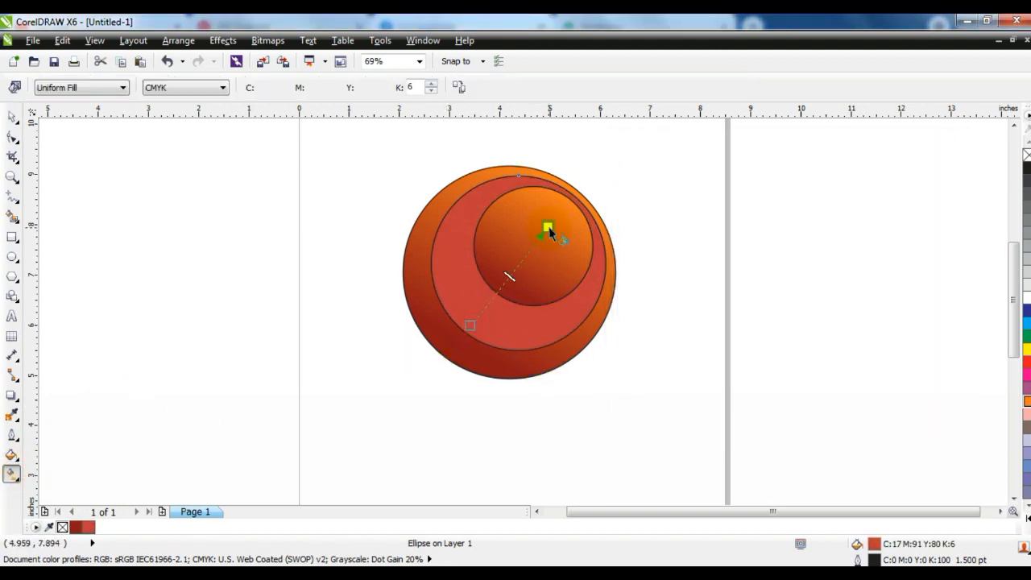
{"action": "left_click_drag", "start_coordinate": [548, 231], "coordinate": [554, 218]}
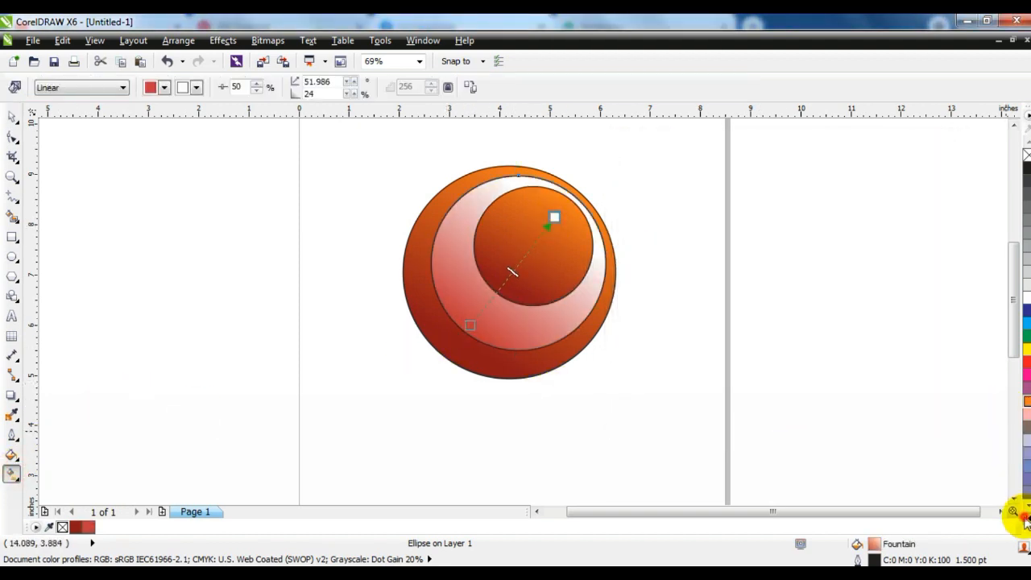
{"action": "left_click", "coordinate": [1025, 522]}
{"action": "mouse_move", "coordinate": [1013, 225]}
{"action": "left_mouse_down"}
{"action": "mouse_move", "coordinate": [554, 218]}
{"action": "mouse_move", "coordinate": [558, 208]}
{"action": "mouse_move", "coordinate": [474, 317]}
{"action": "left_mouse_up"}
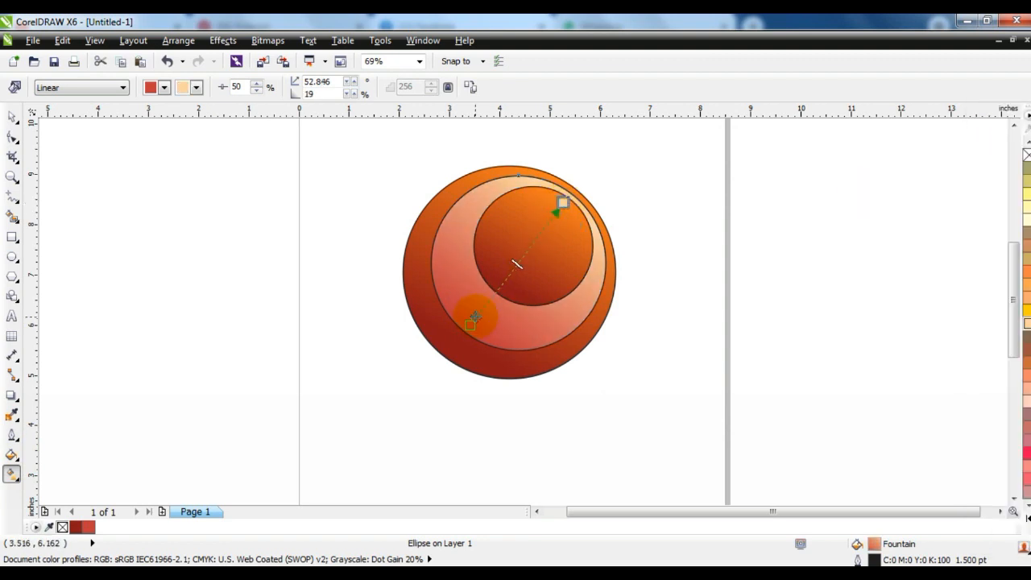
- Recolor the smallest circle's gradient with orange as the start color and light peach as the end color
{"action": "left_click", "coordinate": [520, 239]}
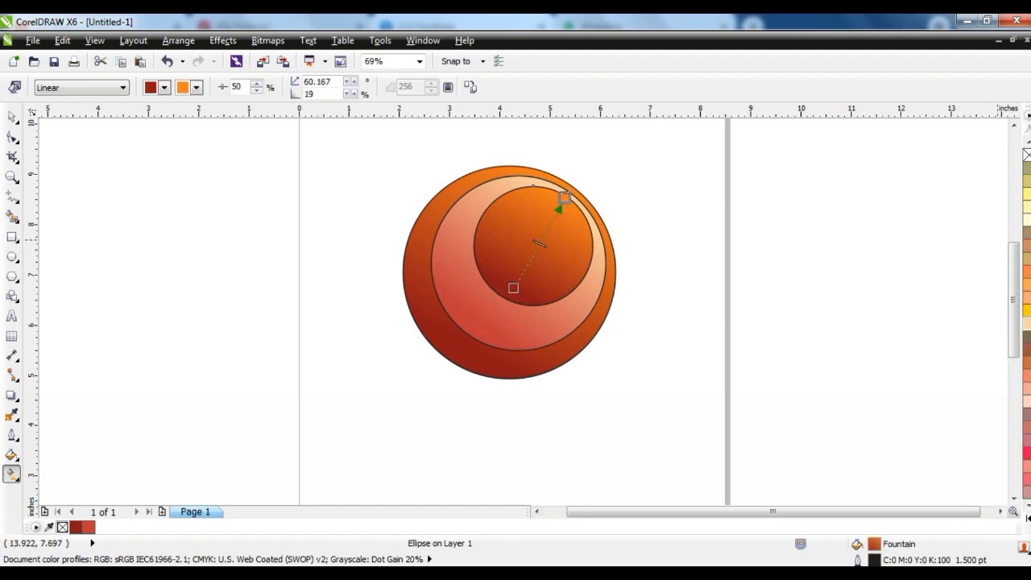
{"action": "left_click", "coordinate": [1026, 323]}
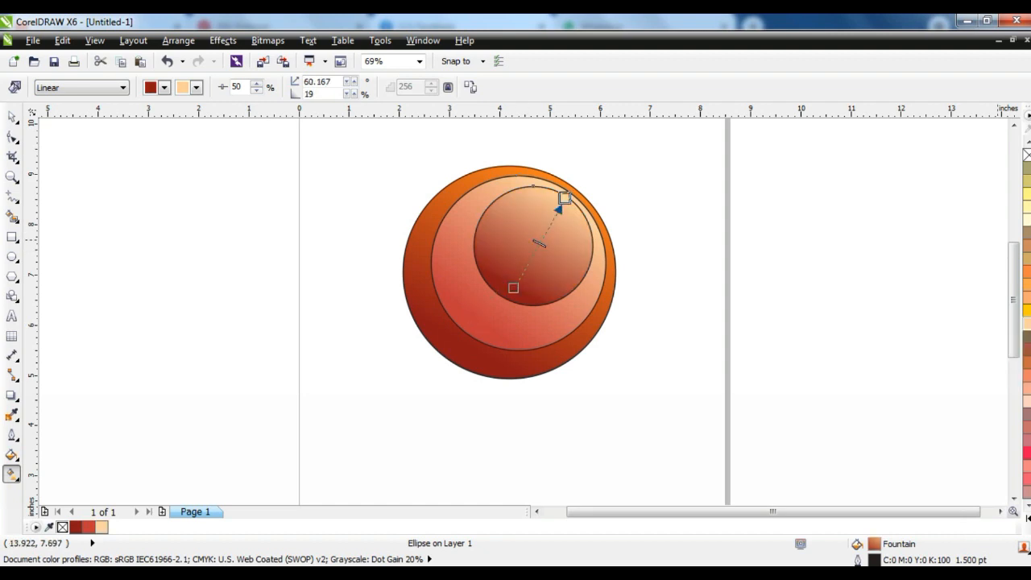
{"action": "left_click", "coordinate": [1025, 520]}
{"action": "mouse_move", "coordinate": [1002, 531]}
{"action": "left_mouse_down"}
{"action": "mouse_move", "coordinate": [525, 294]}
{"action": "mouse_move", "coordinate": [515, 288]}
{"action": "mouse_move", "coordinate": [546, 244]}
{"action": "left_mouse_up"}
- Redirect the smallest circle's gradient from orange near its lower left to peach just beyond the outer circle's upper-right edge
{"action": "left_click_drag", "start_coordinate": [577, 204], "coordinate": [509, 288]}
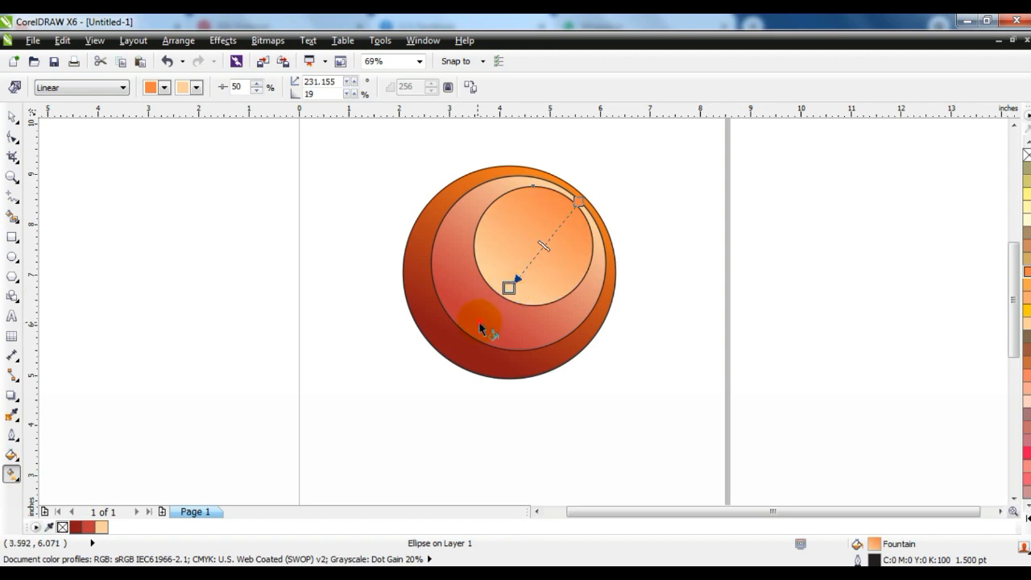
{"action": "left_click_drag", "start_coordinate": [479, 324], "coordinate": [558, 215]}
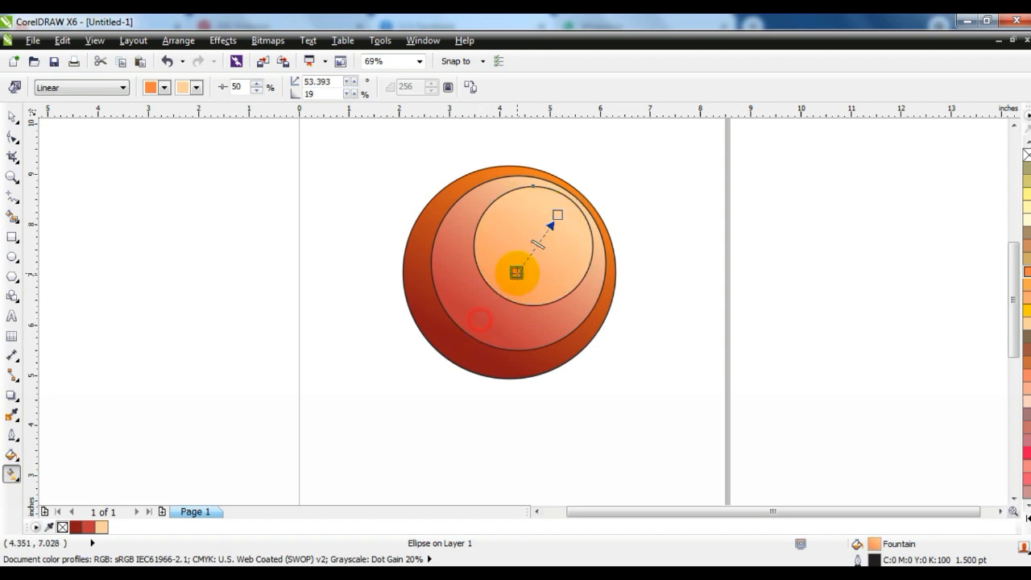
{"action": "left_click_drag", "start_coordinate": [519, 271], "coordinate": [582, 180]}
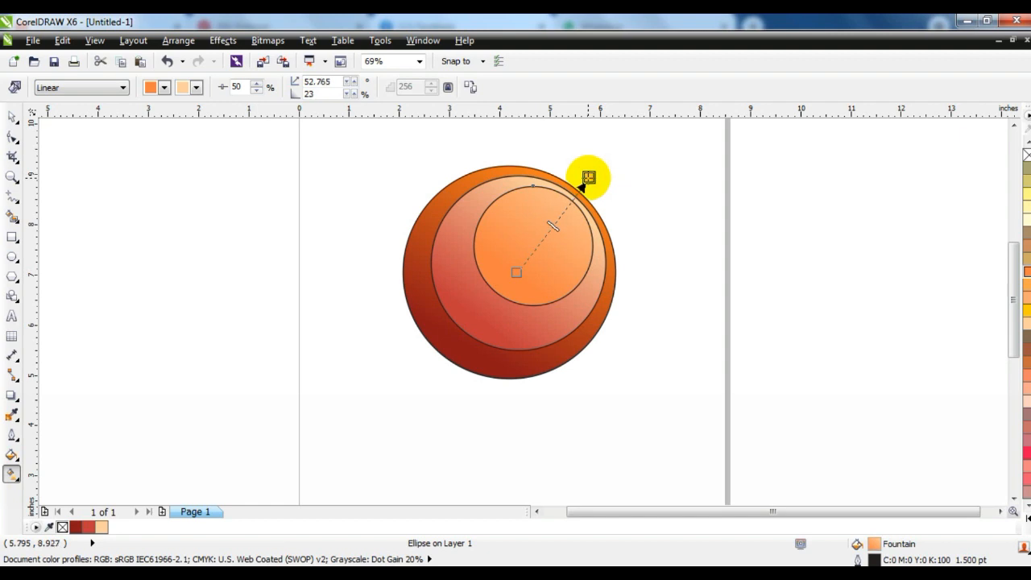
{"action": "left_click", "coordinate": [12, 117]}
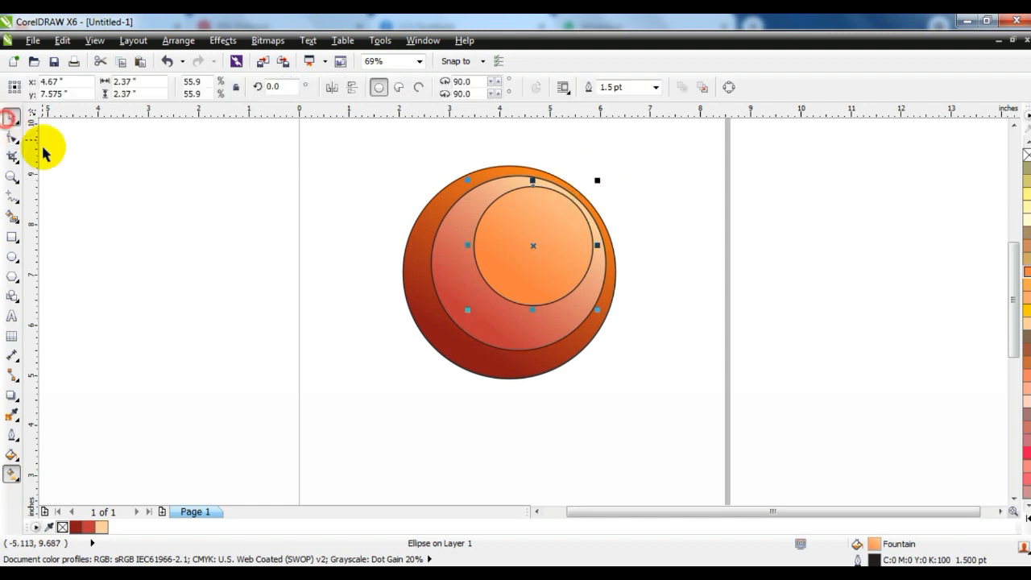
{"action": "left_click", "coordinate": [206, 279]}
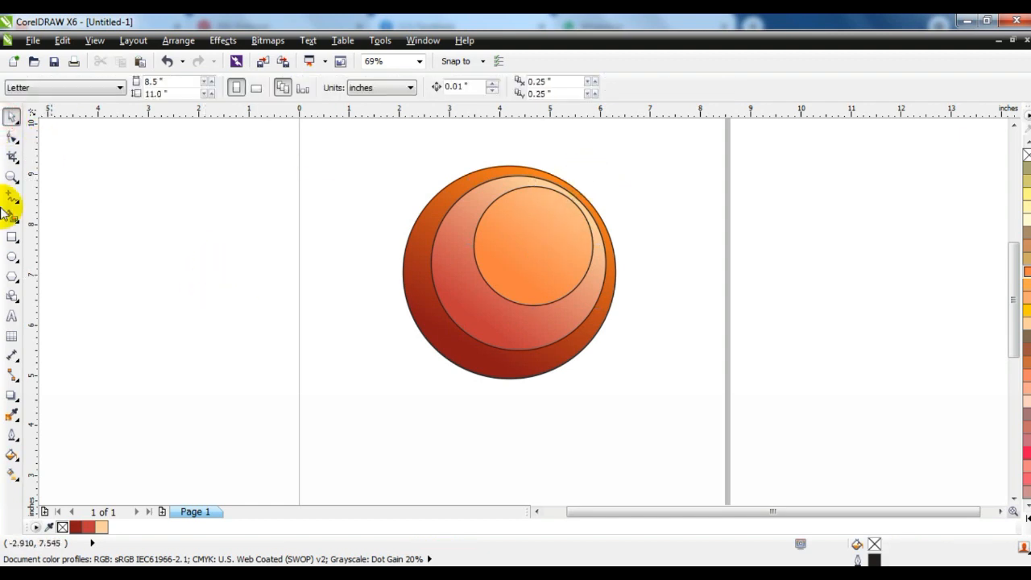
- Draw a small unfilled circle about 0.39 inch across in the empty area to the left of the large circle
{"action": "left_click", "coordinate": [12, 176]}
{"action": "left_click_drag", "start_coordinate": [354, 171], "coordinate": [619, 296]}
{"action": "left_click_drag", "start_coordinate": [115, 127], "coordinate": [365, 313]}
{"action": "left_click", "coordinate": [11, 258]}
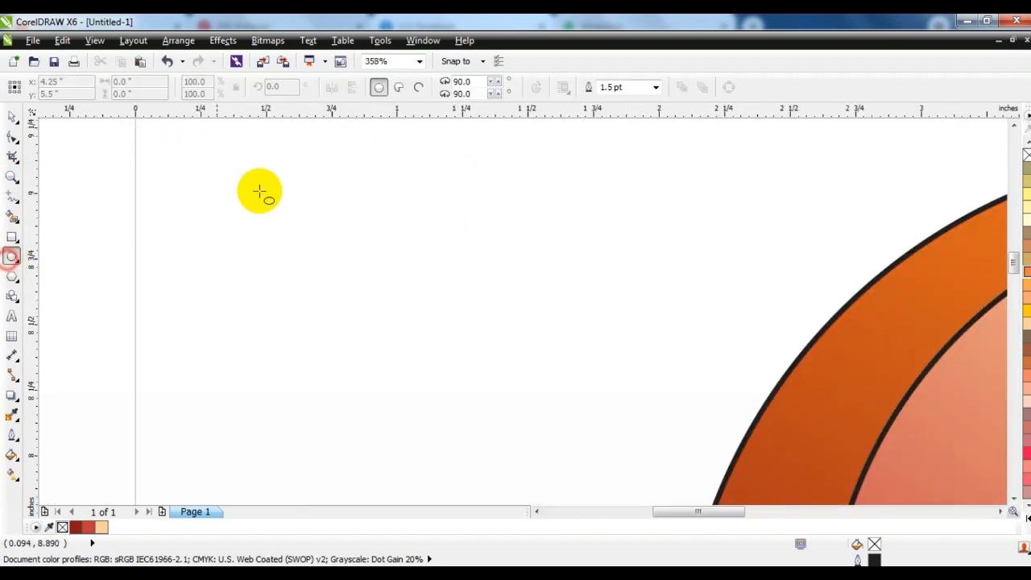
{"action": "left_click_drag", "start_coordinate": [255, 182], "coordinate": [326, 290]}
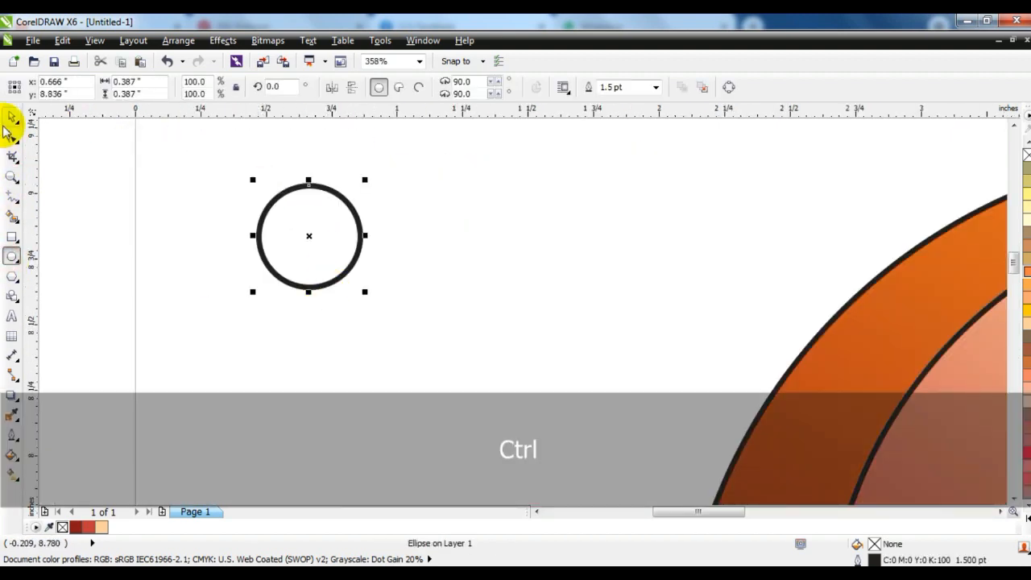
- Make a copy of the small circle scaled to about 86.5% and shift it slightly downward over the original
{"action": "left_click", "coordinate": [12, 117]}
{"action": "left_click_drag", "start_coordinate": [367, 179], "coordinate": [367, 190]}
{"action": "right_click", "coordinate": [367, 191]}
{"action": "left_click_drag", "start_coordinate": [320, 250], "coordinate": [320, 267]}
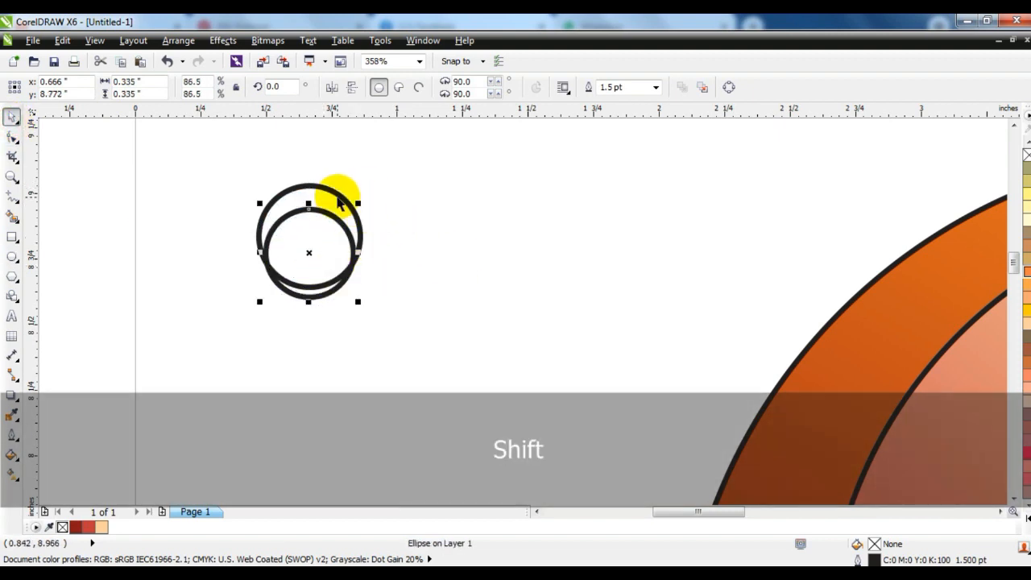
- Trim the larger of the two overlapping small circles with the smaller one and delete the smaller circle, leaving a crescent
{"action": "left_click", "coordinate": [336, 194], "text": "shift"}
{"action": "left_click", "coordinate": [457, 205]}
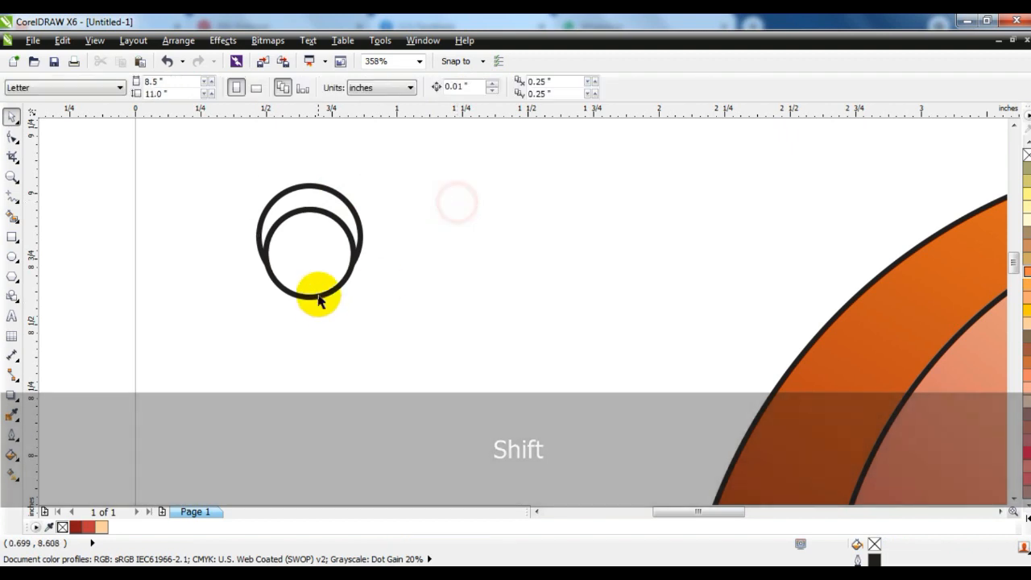
{"action": "left_click", "coordinate": [314, 295]}
{"action": "key", "text": "Delete"}
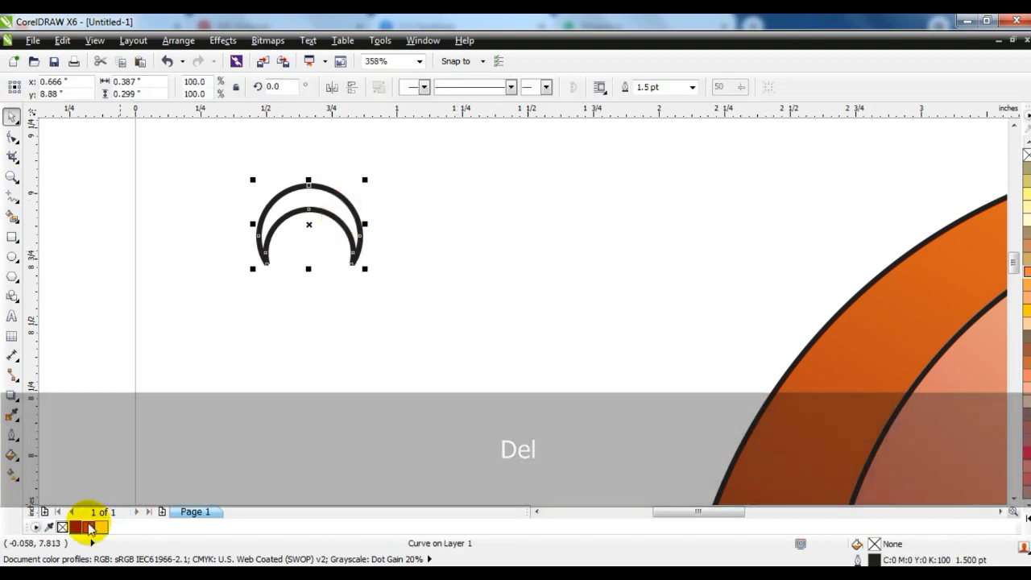
- Fill the crescent with black and remove its outline
{"action": "left_click", "coordinate": [1027, 519]}
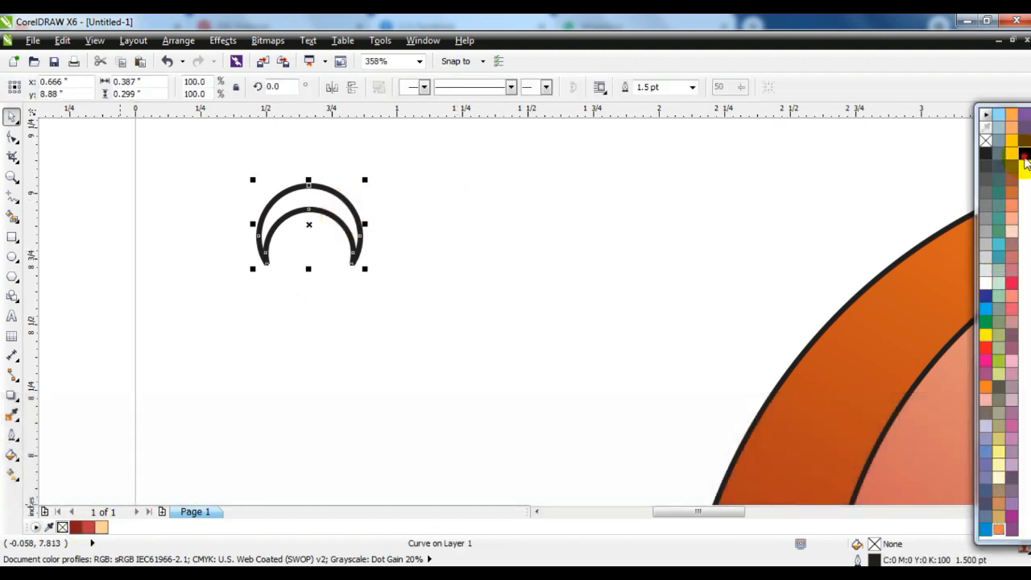
{"action": "left_click", "coordinate": [1026, 160]}
{"action": "right_click", "coordinate": [986, 140]}
{"action": "key", "text": "F3"}
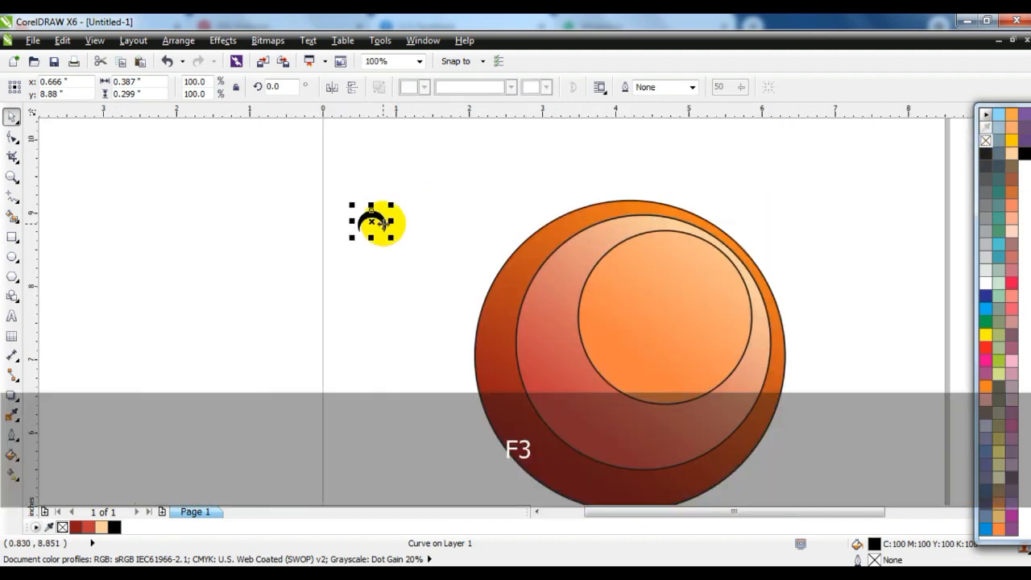
{"action": "left_click_drag", "start_coordinate": [293, 156], "coordinate": [905, 527]}
{"action": "key", "text": "shift+F2"}
{"action": "key", "text": "Escape"}
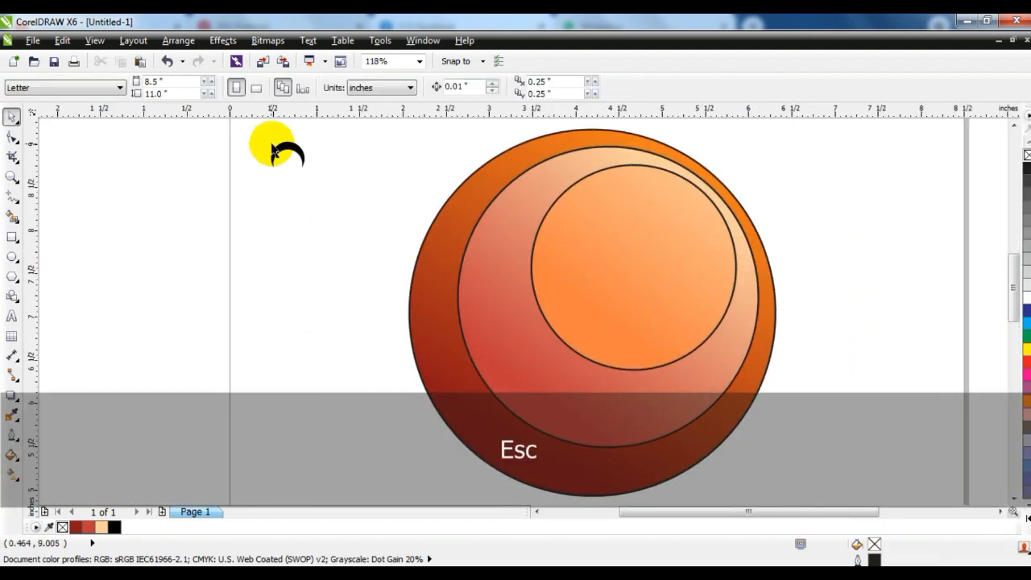
- Place two black crescents rotated to 49.7° at the middle circle's upper left, a 76% one inside it and a larger one on its edge
{"action": "left_click_drag", "start_coordinate": [272, 150], "coordinate": [522, 211]}
{"action": "left_click", "coordinate": [341, 228]}
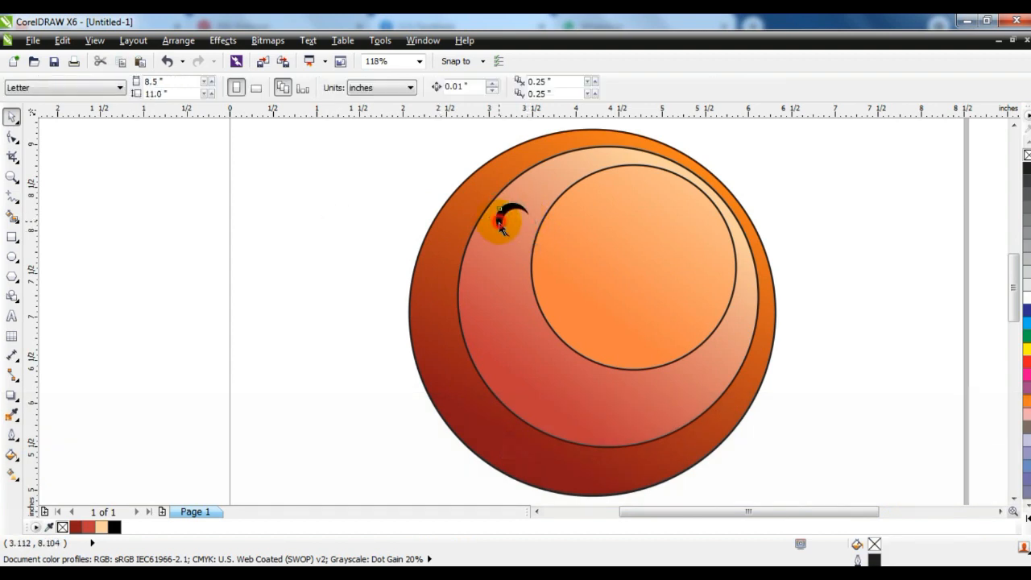
{"action": "left_click", "coordinate": [499, 223]}
{"action": "left_click_drag", "start_coordinate": [490, 243], "coordinate": [446, 213]}
{"action": "left_click", "coordinate": [315, 227]}
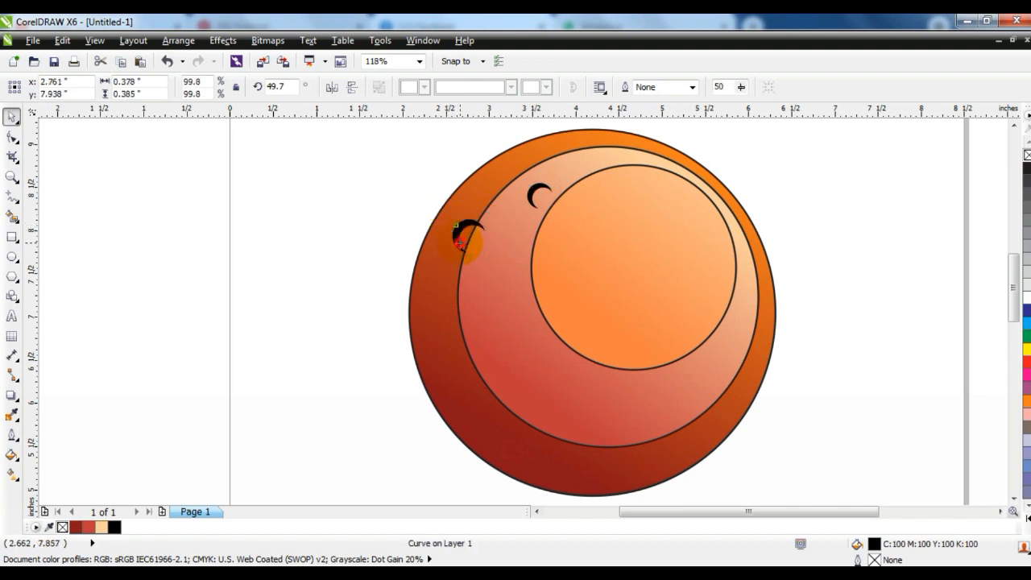
- Rotate the larger crescent on the middle circle's left edge to 59.7° and shift it slightly inward
{"action": "left_click", "coordinate": [459, 244]}
{"action": "left_click_drag", "start_coordinate": [492, 258], "coordinate": [493, 255]}
{"action": "left_click", "coordinate": [282, 271]}
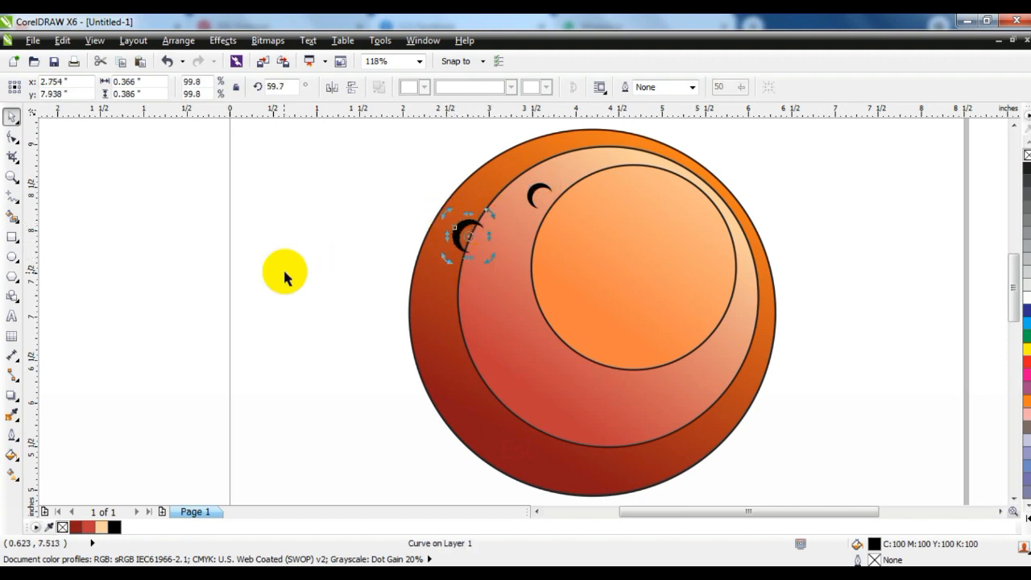
{"action": "left_click", "coordinate": [460, 239]}
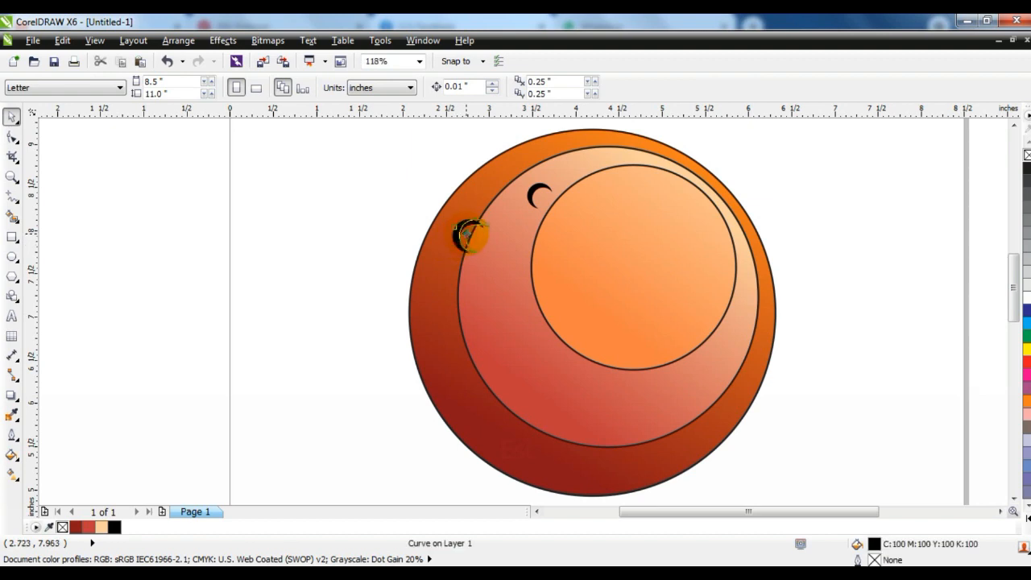
{"action": "left_click_drag", "start_coordinate": [466, 235], "coordinate": [465, 236]}
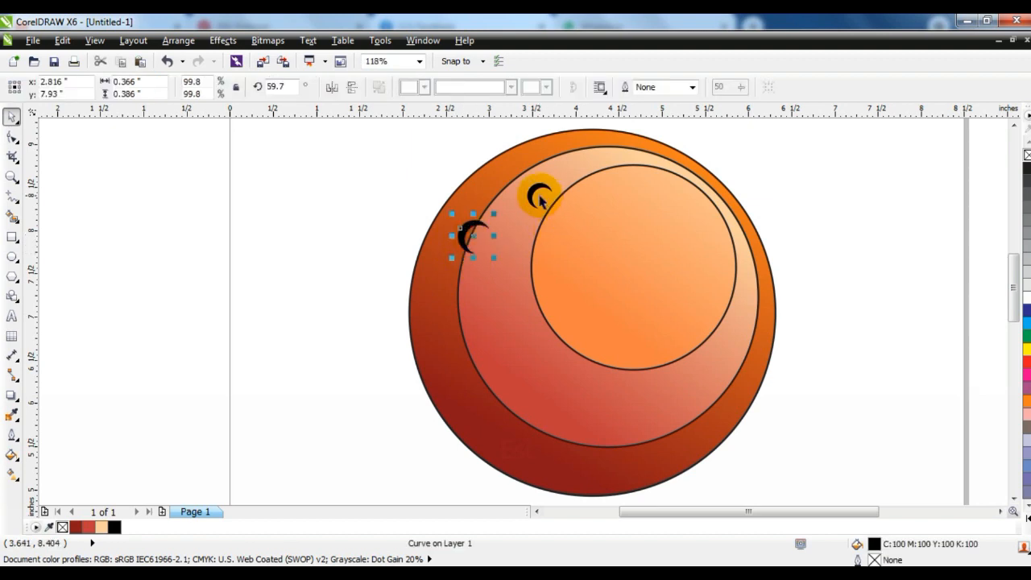
- Copy the small crescent to the lower-left area of the middle circle, rotated to 144.1°
{"action": "left_click_drag", "start_coordinate": [535, 192], "coordinate": [518, 342]}
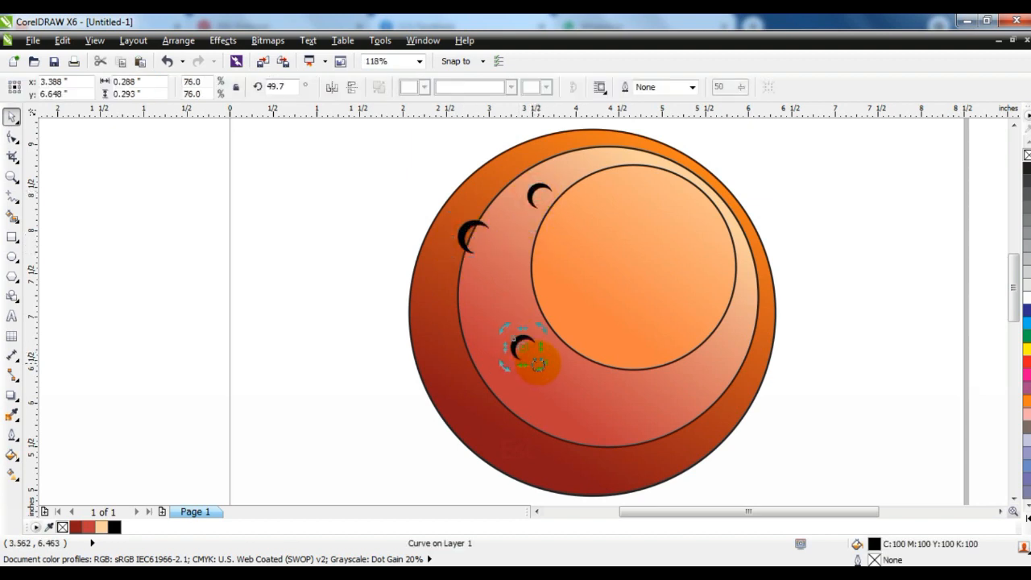
{"action": "left_click", "coordinate": [197, 366]}
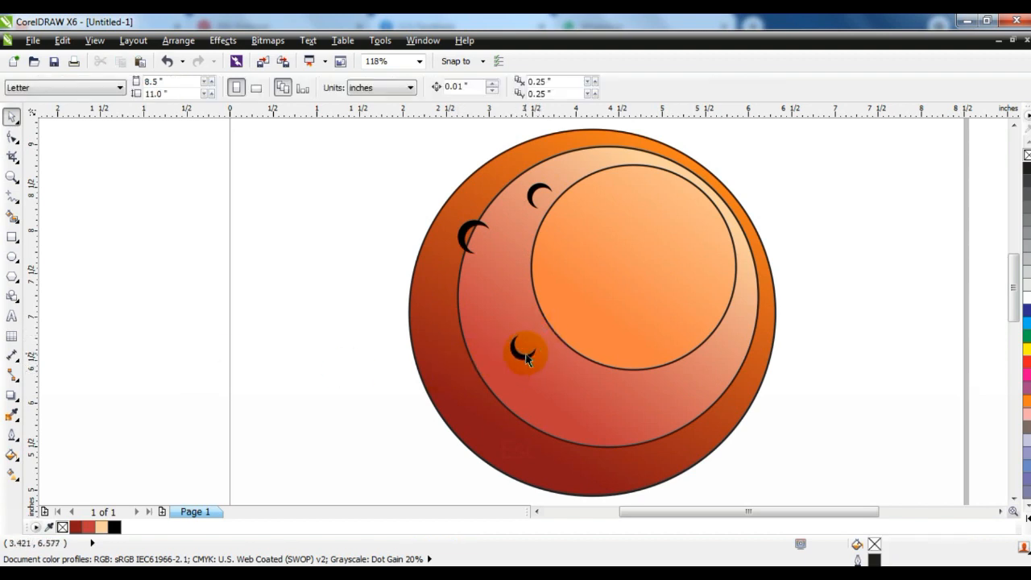
{"action": "left_click_drag", "start_coordinate": [525, 357], "coordinate": [533, 355]}
- Copy the larger crescent onto the middle circle's bottom edge and rotate it so it opens upward, about 160.6°
{"action": "left_click_drag", "start_coordinate": [471, 238], "coordinate": [572, 450]}
{"action": "left_click", "coordinate": [292, 438]}
{"action": "left_click", "coordinate": [573, 450]}
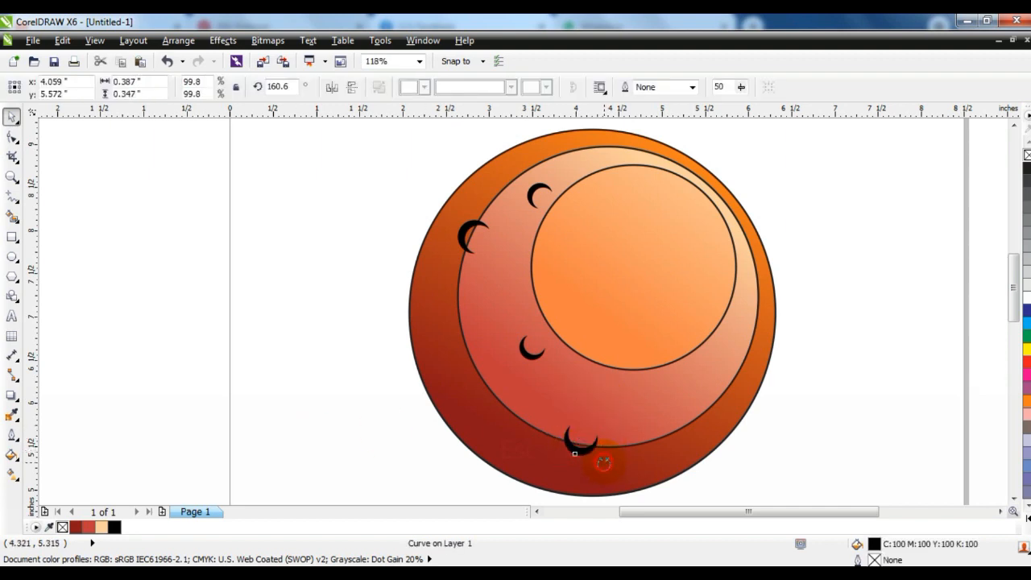
{"action": "left_click", "coordinate": [300, 427]}
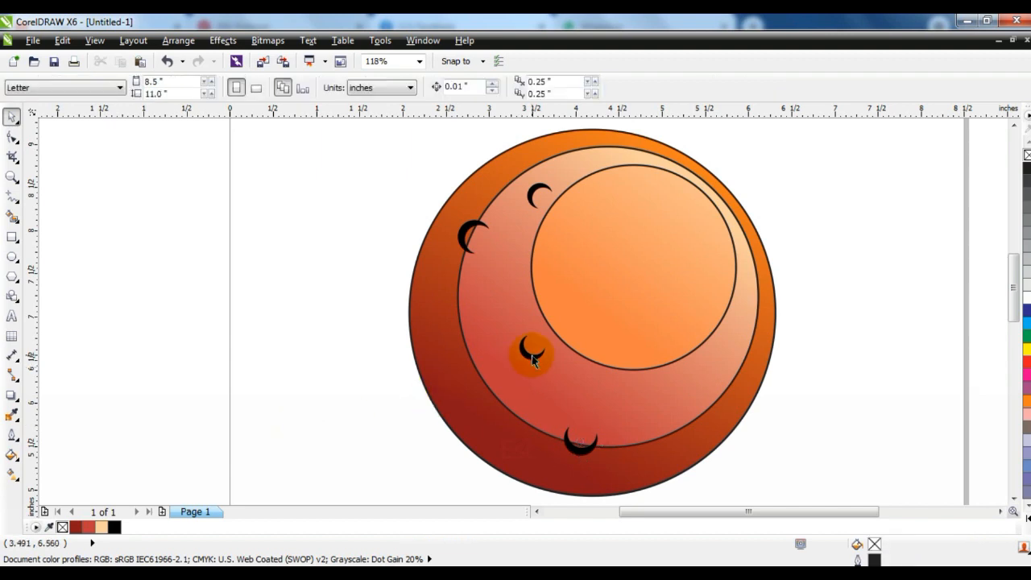
- Copy the small crescent to the middle circle's lower right, rotate it to follow the curve, and shift the lower-left crescent slightly down and right
{"action": "left_click_drag", "start_coordinate": [531, 355], "coordinate": [675, 413]}
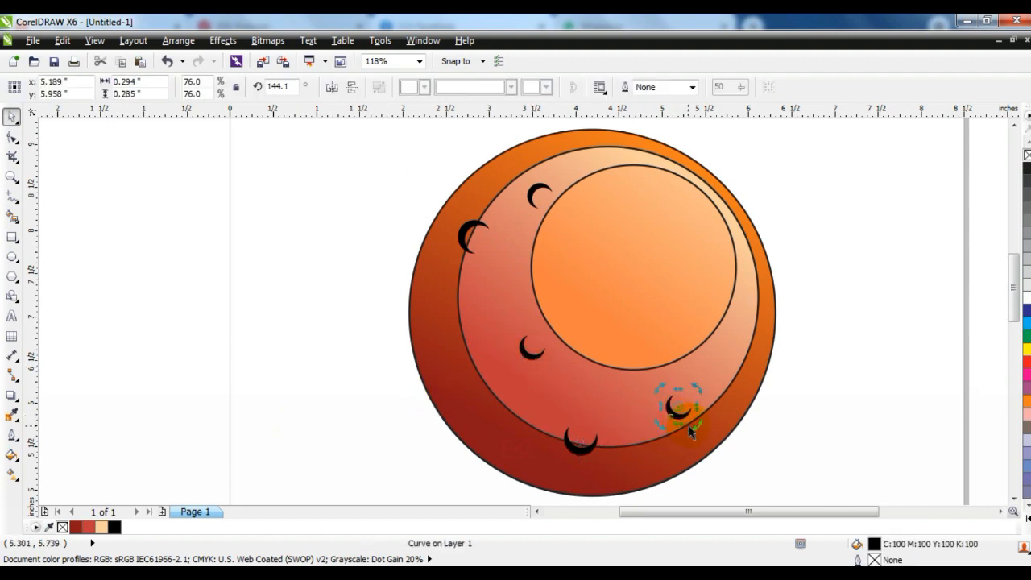
{"action": "left_click", "coordinate": [790, 415]}
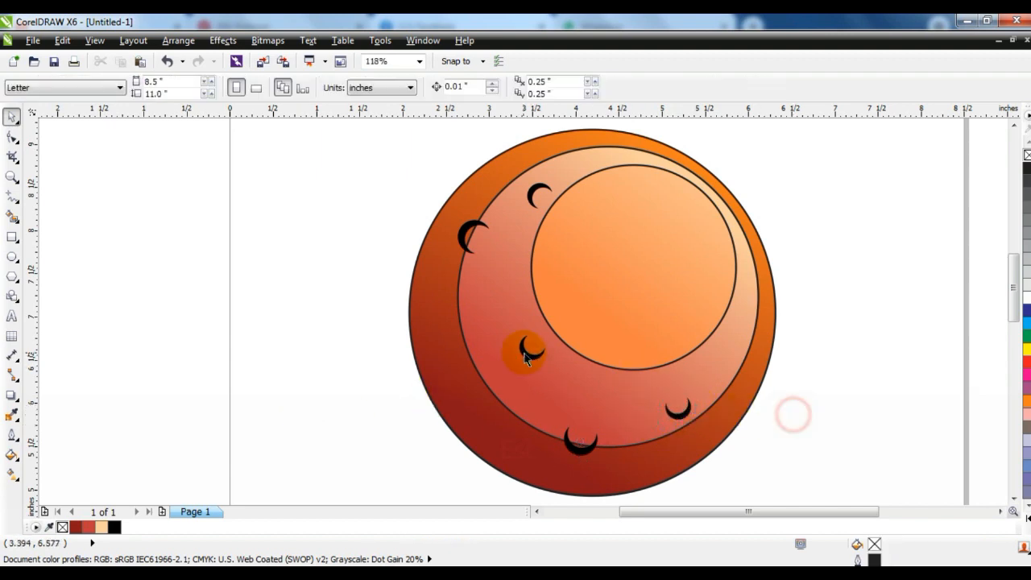
{"action": "left_click", "coordinate": [531, 354]}
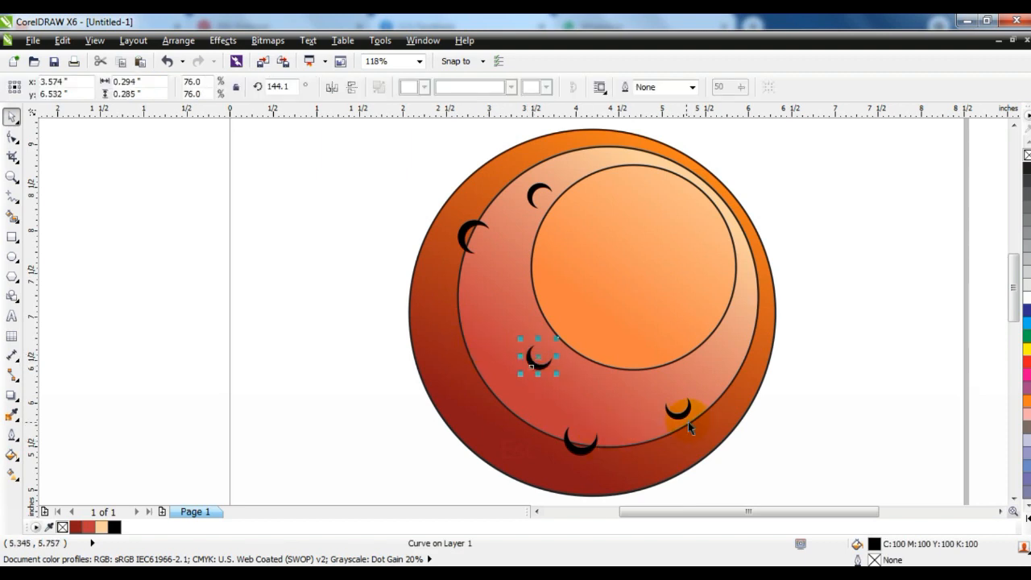
- Combine the three small crescents with the middle circle so they become cut-outs
{"action": "left_click", "coordinate": [688, 421], "text": "shift"}
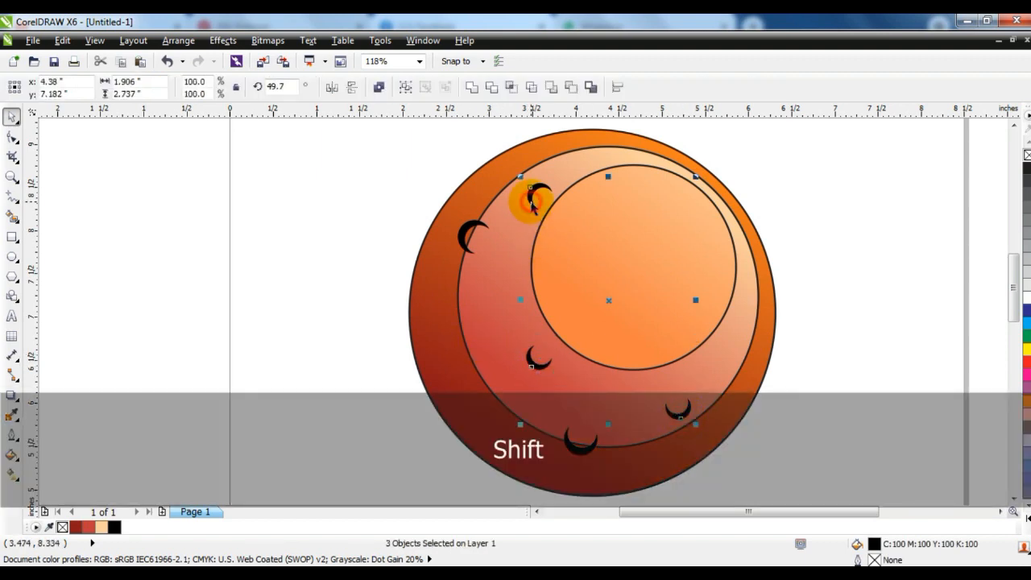
{"action": "left_click", "coordinate": [520, 203], "text": "shift"}
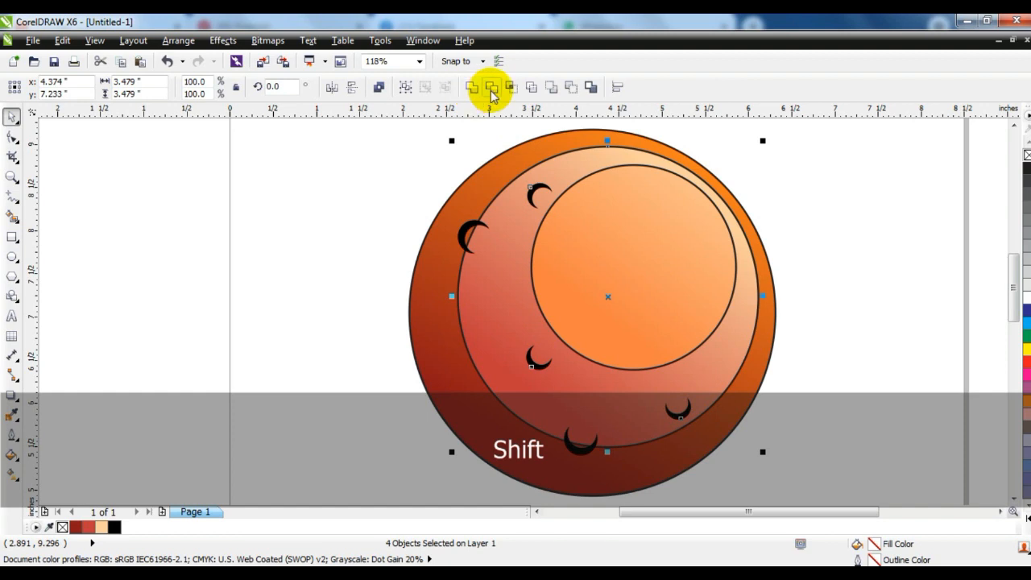
{"action": "left_click", "coordinate": [379, 86]}
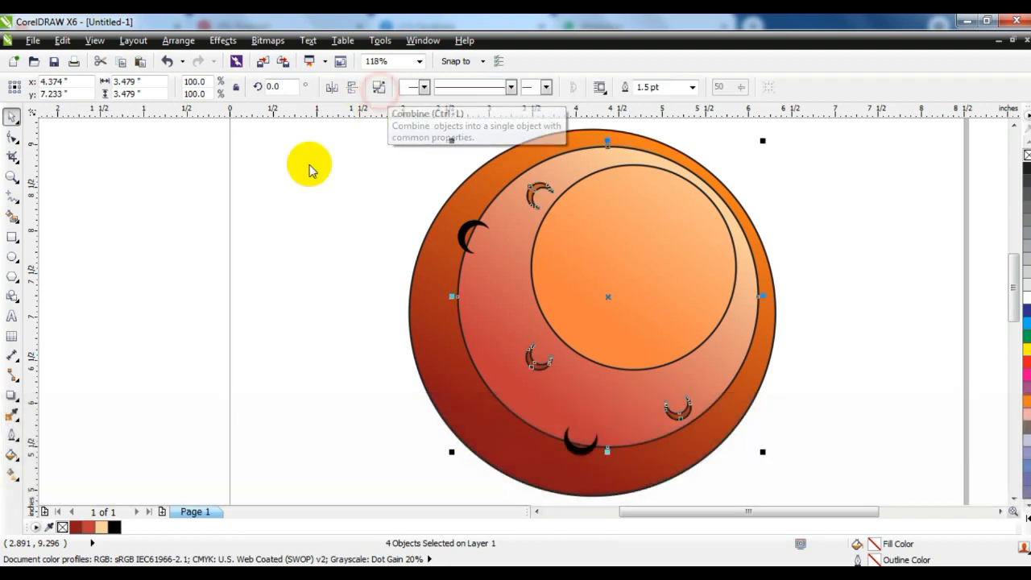
{"action": "left_click", "coordinate": [258, 219]}
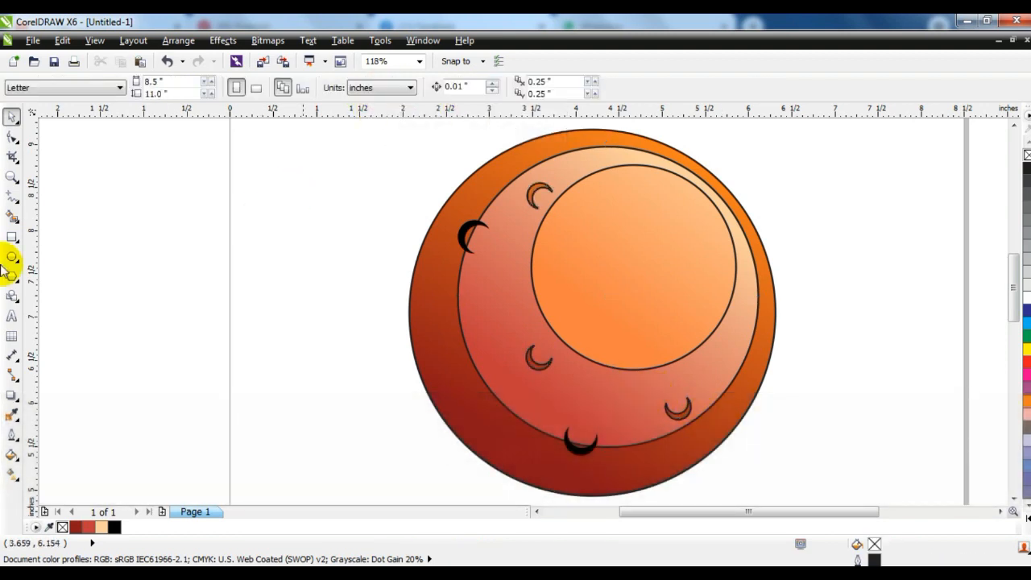
- Draw an unfilled circle about 0.52 inch across and center it around the black crescent on the middle circle's left edge
{"action": "left_click", "coordinate": [11, 177]}
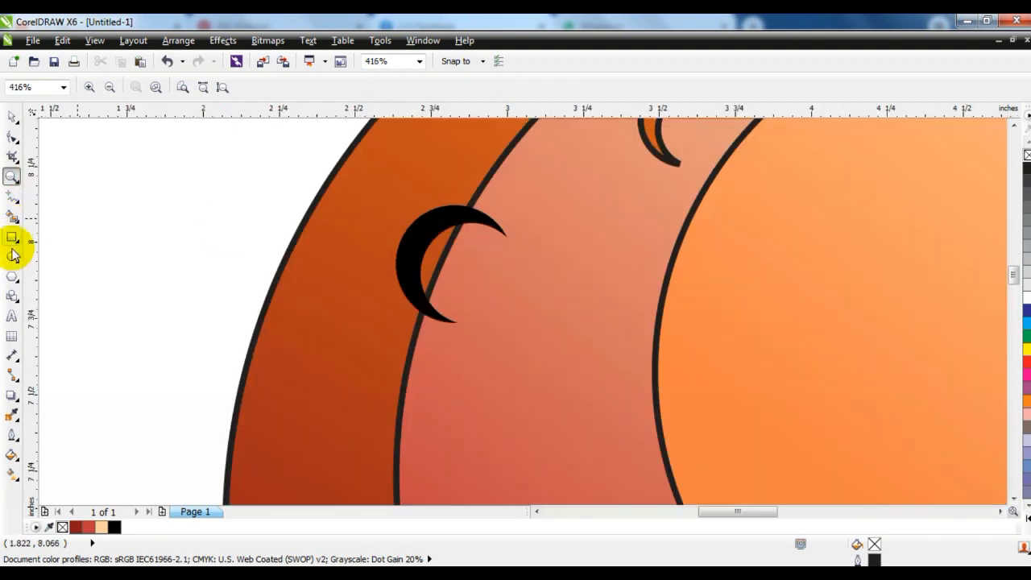
{"action": "left_click", "coordinate": [11, 256]}
{"action": "mouse_move", "coordinate": [382, 201]}
{"action": "left_mouse_down"}
{"action": "mouse_move", "coordinate": [495, 345]}
{"action": "mouse_move", "coordinate": [541, 362]}
{"action": "left_mouse_up"}
{"action": "left_click", "coordinate": [13, 119]}
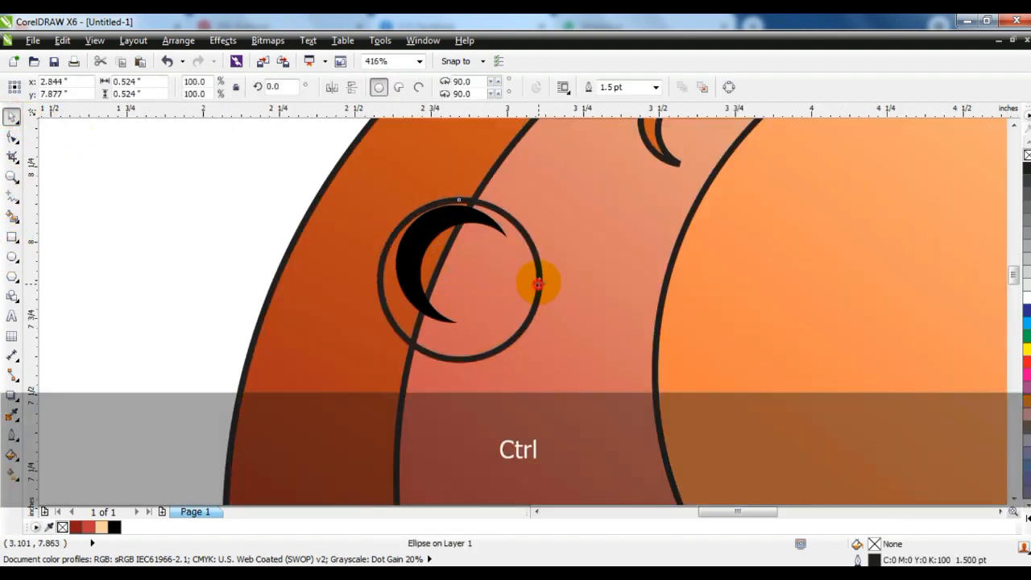
{"action": "mouse_move", "coordinate": [535, 292]}
{"action": "left_mouse_down"}
{"action": "mouse_move", "coordinate": [538, 278]}
{"action": "mouse_move", "coordinate": [520, 291]}
{"action": "mouse_move", "coordinate": [526, 284]}
{"action": "left_mouse_up"}
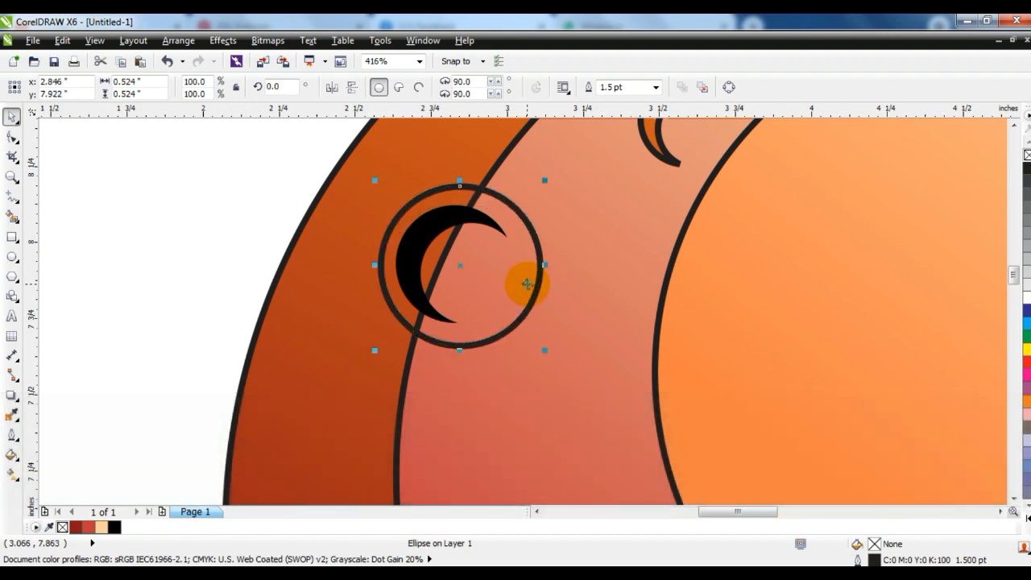
- Place a copy of the 0.52 inch circle around the black crescent on the middle circle's bottom edge
{"action": "key", "text": "F3"}
{"action": "left_click", "coordinate": [611, 456]}
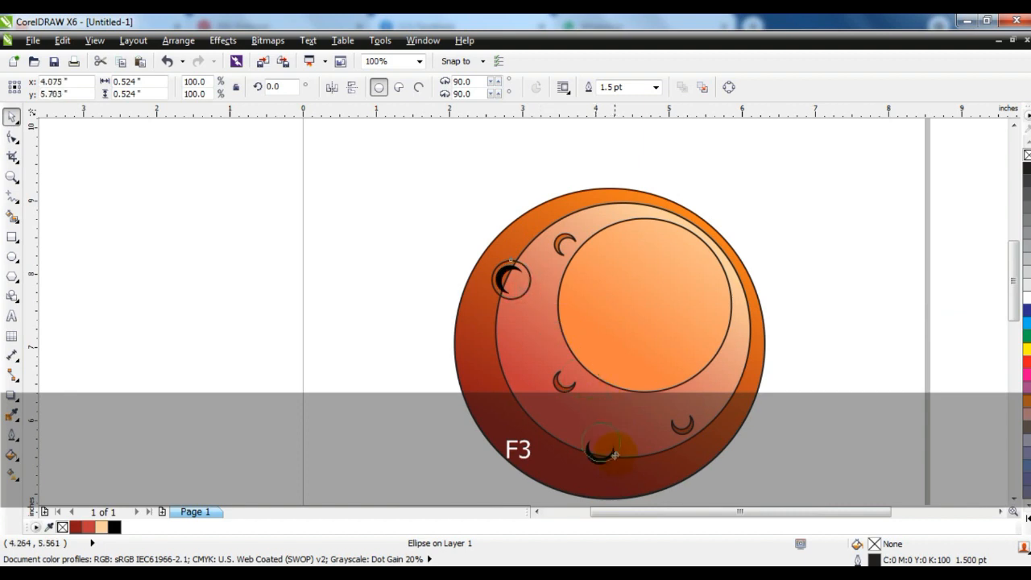
{"action": "left_click_drag", "start_coordinate": [614, 461], "coordinate": [612, 457]}
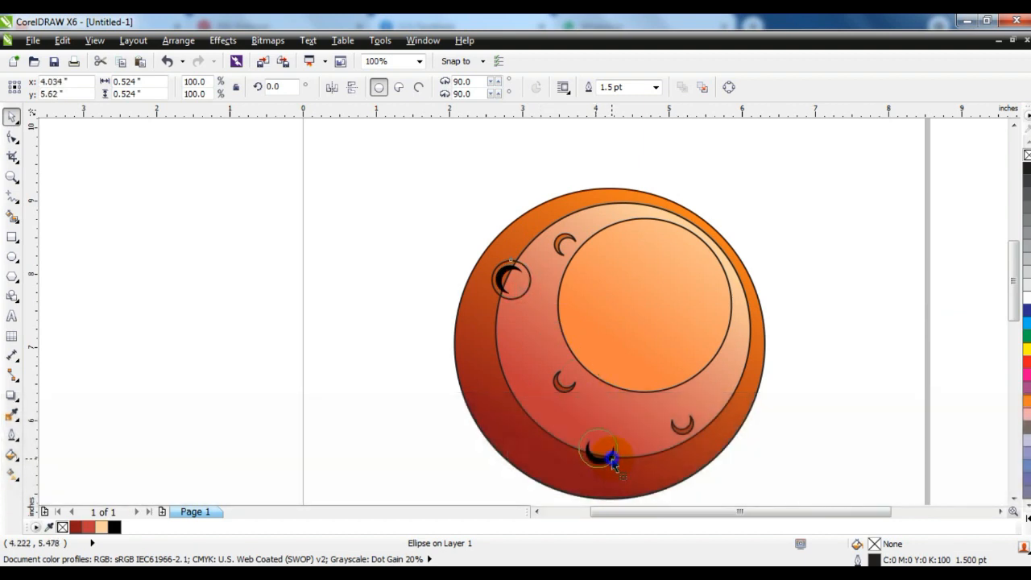
{"action": "key", "text": "shift+F2"}
{"action": "key", "text": "F3"}
{"action": "key", "text": "F3"}
{"action": "key", "text": "F3"}
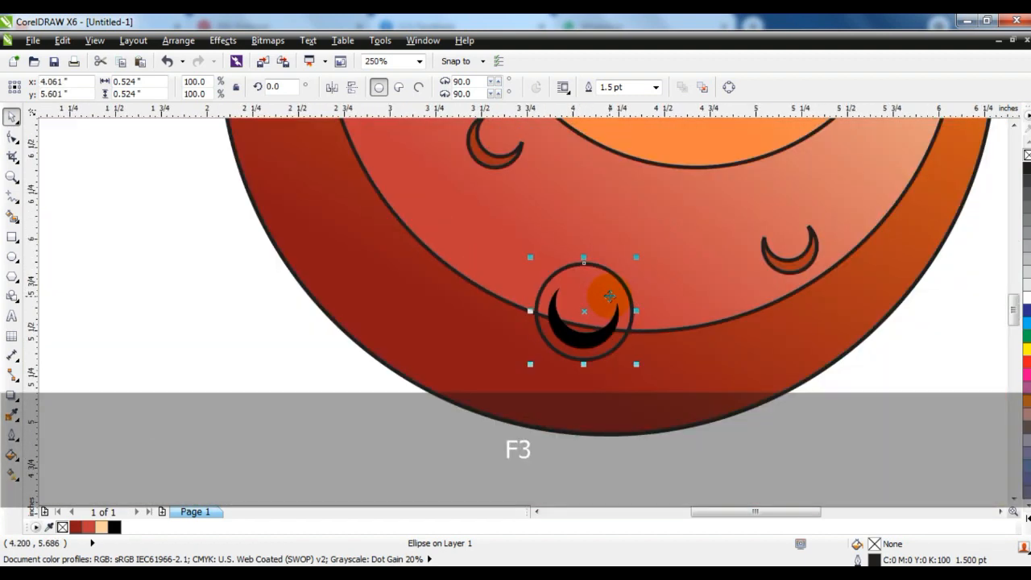
- Weld the small circle around the bottom crescent to the middle circle
{"action": "left_click", "coordinate": [541, 260], "text": "shift"}
{"action": "key", "text": "shift+F2"}
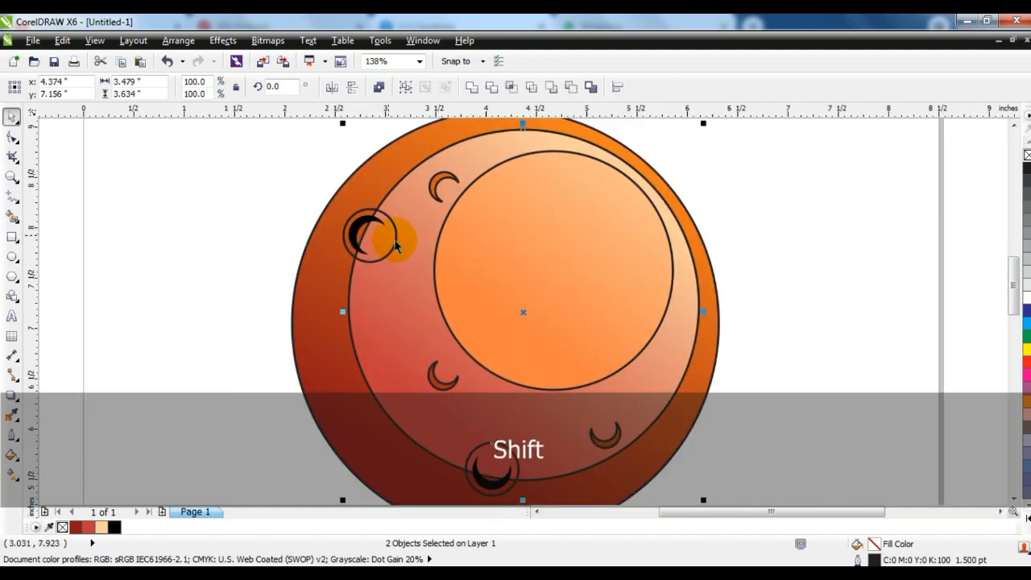
{"action": "key", "text": "ctrl+z"}
{"action": "left_click", "coordinate": [523, 456]}
{"action": "left_click", "coordinate": [513, 402], "text": "shift"}
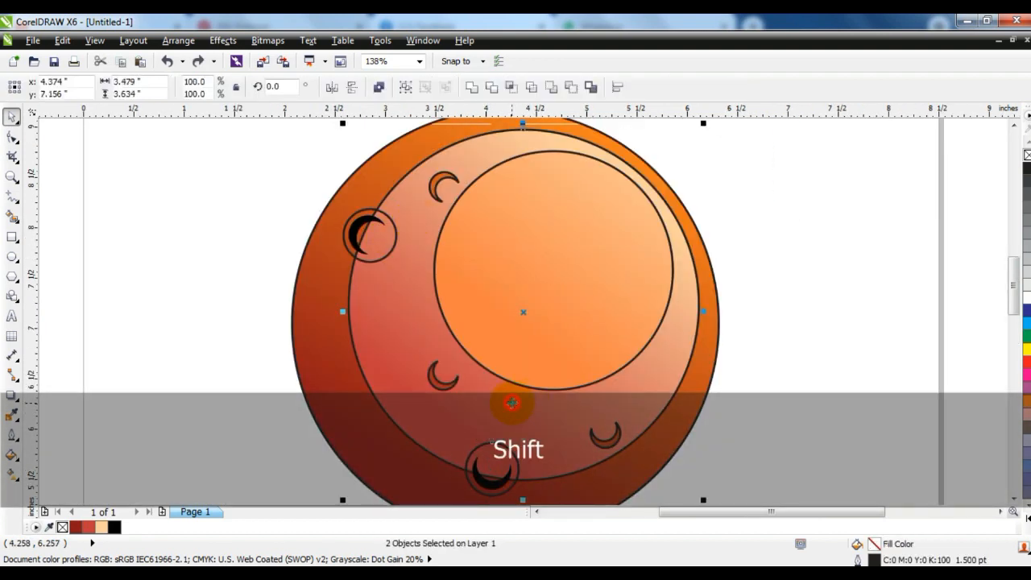
{"action": "left_click", "coordinate": [472, 87]}
{"action": "left_click", "coordinate": [811, 279]}
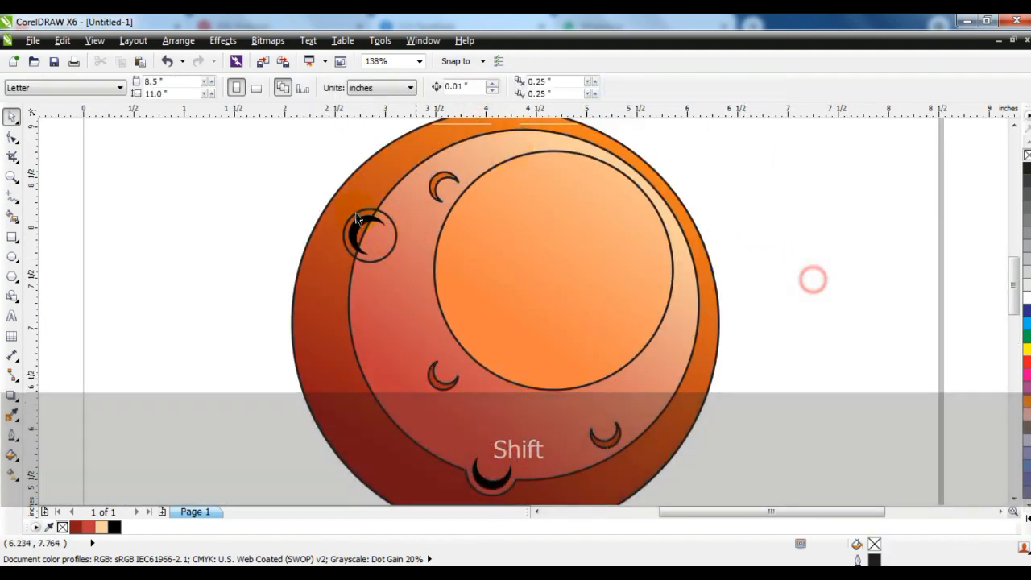
- Weld the small circle around the left crescent to the middle circle's shape
{"action": "left_click", "coordinate": [384, 217]}
{"action": "left_click", "coordinate": [414, 223], "text": "shift"}
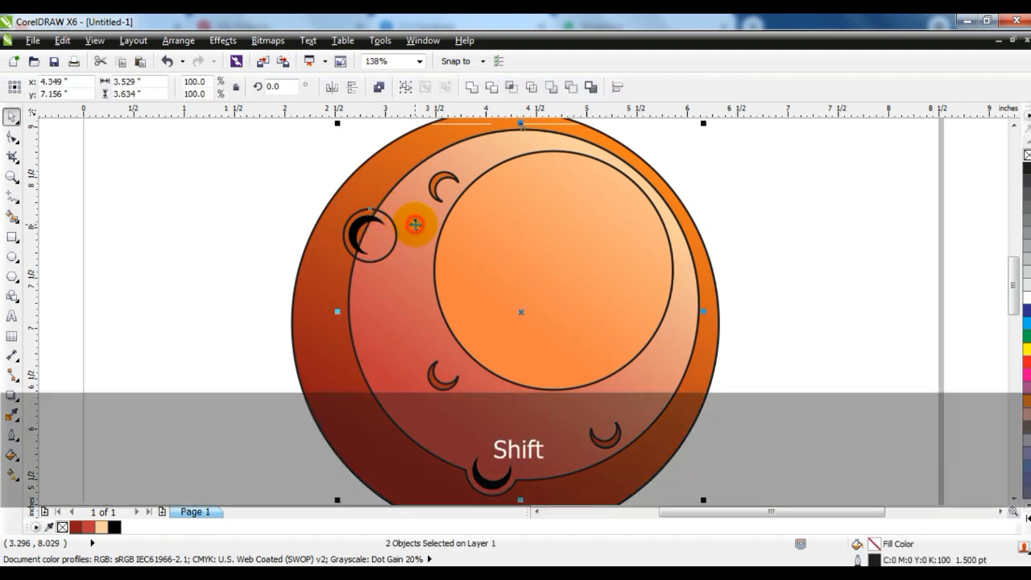
{"action": "left_click", "coordinate": [470, 91]}
{"action": "left_click", "coordinate": [46, 260]}
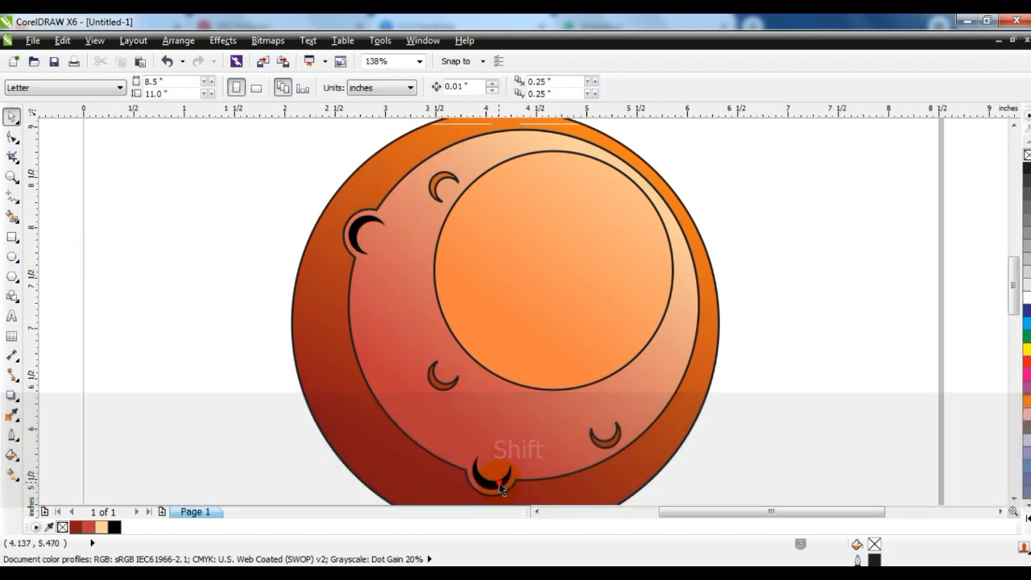
- Weld the two black crescents into one object and combine it with the middle shape to cut them out
{"action": "left_click", "coordinate": [493, 480], "text": "shift"}
{"action": "left_click", "coordinate": [364, 230], "text": "shift"}
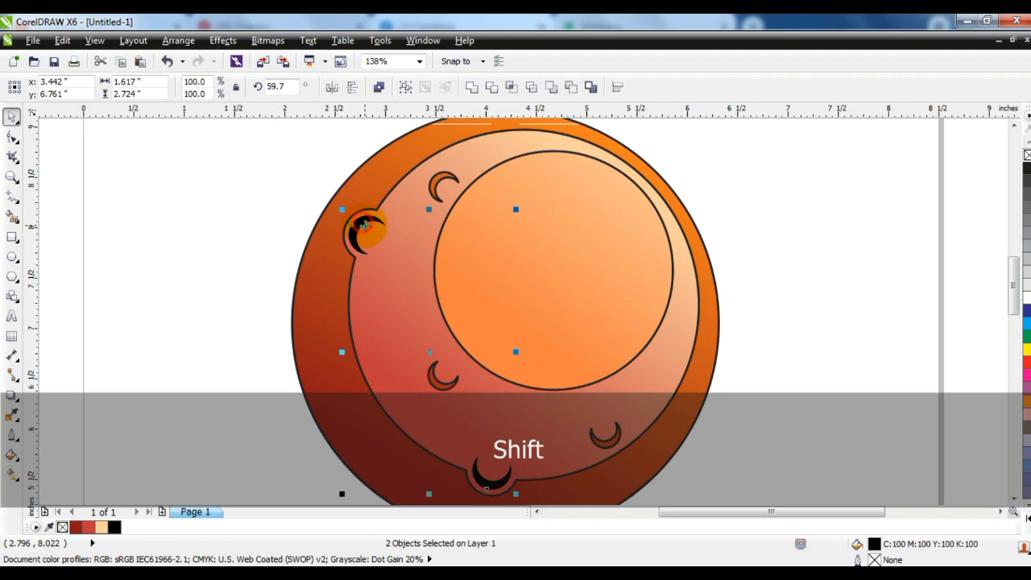
{"action": "left_click", "coordinate": [470, 88]}
{"action": "left_click", "coordinate": [407, 201], "text": "shift"}
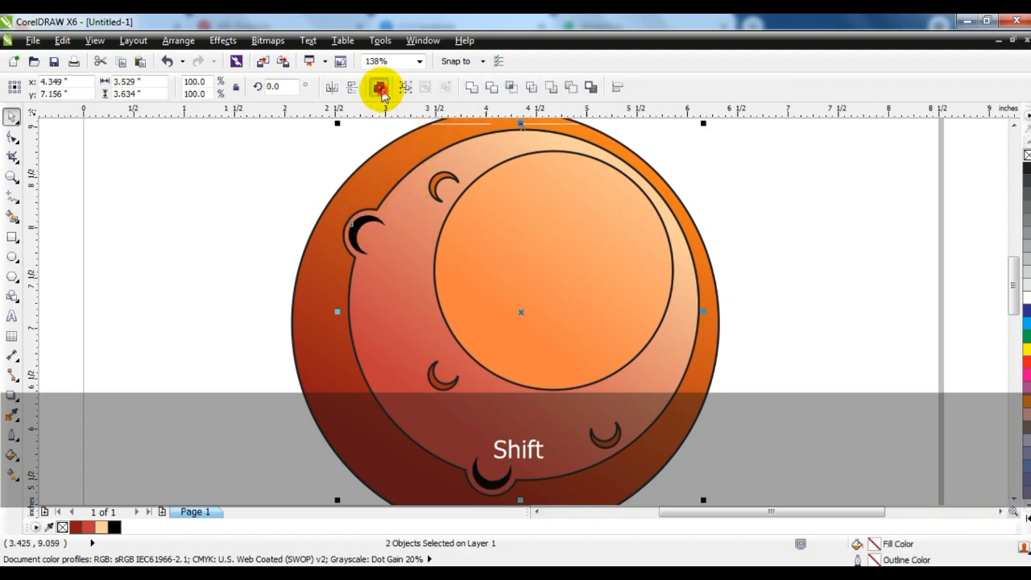
{"action": "left_click", "coordinate": [380, 87]}
{"action": "left_click", "coordinate": [212, 181]}
{"action": "left_click", "coordinate": [357, 288]}
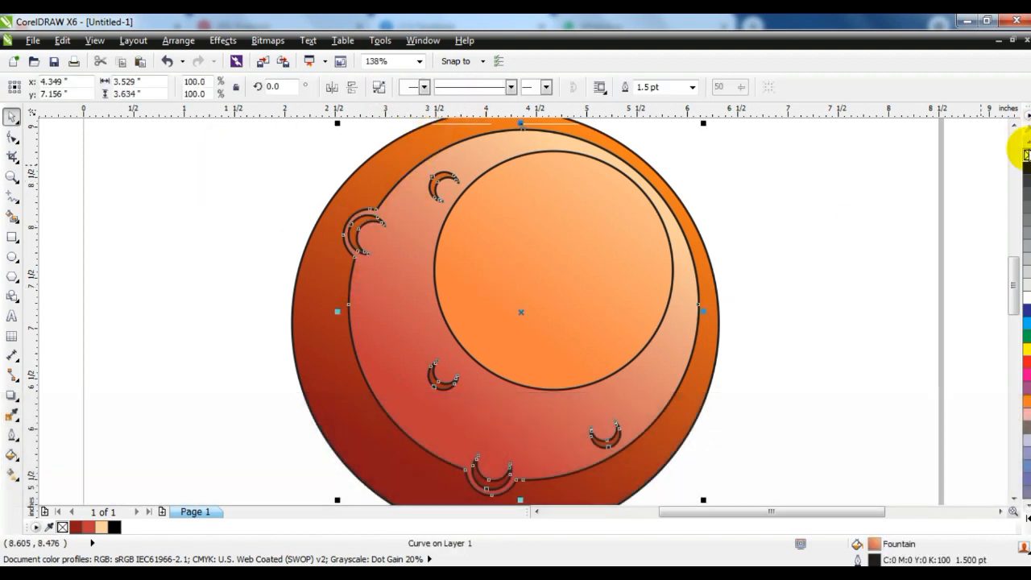
- Remove the outline from the middle circle shape with the crescent cut-outs
{"action": "right_click", "coordinate": [1026, 154]}
{"action": "left_click", "coordinate": [953, 227]}
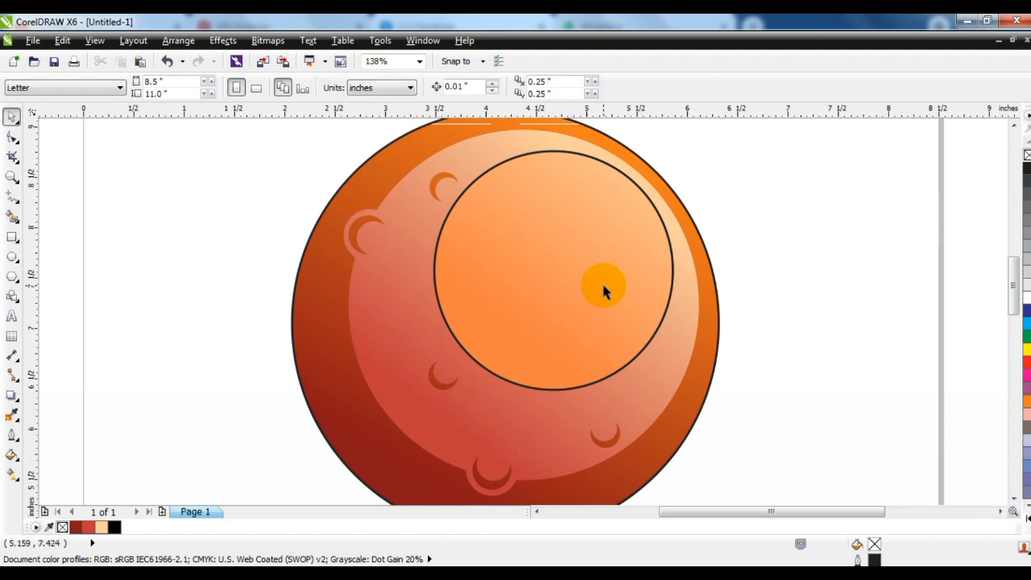
- Adjust the outer circle's linear gradient, extending its orange end beyond the upper-right edge and shifting its dark red start slightly up
{"action": "key", "text": "F3"}
{"action": "left_click", "coordinate": [478, 410]}
{"action": "key", "text": "g"}
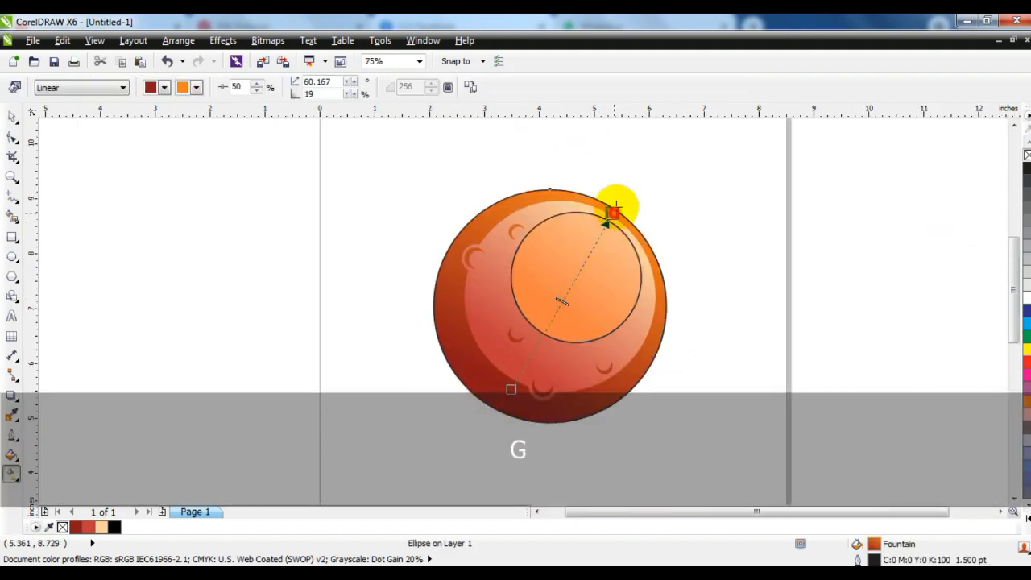
{"action": "left_click_drag", "start_coordinate": [613, 211], "coordinate": [635, 177]}
{"action": "left_click_drag", "start_coordinate": [511, 390], "coordinate": [506, 364]}
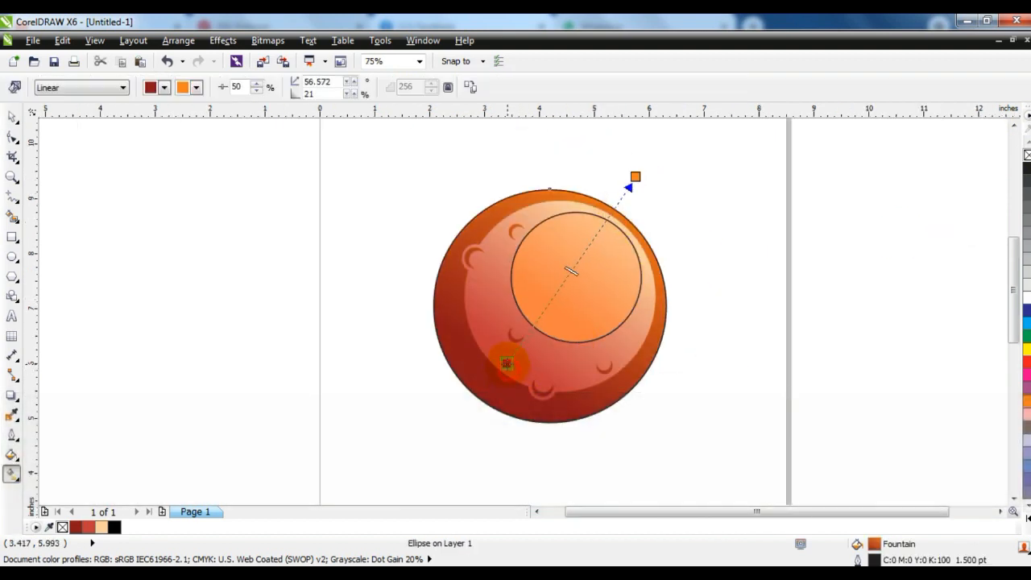
{"action": "left_click", "coordinate": [11, 117]}
{"action": "left_click", "coordinate": [129, 248]}
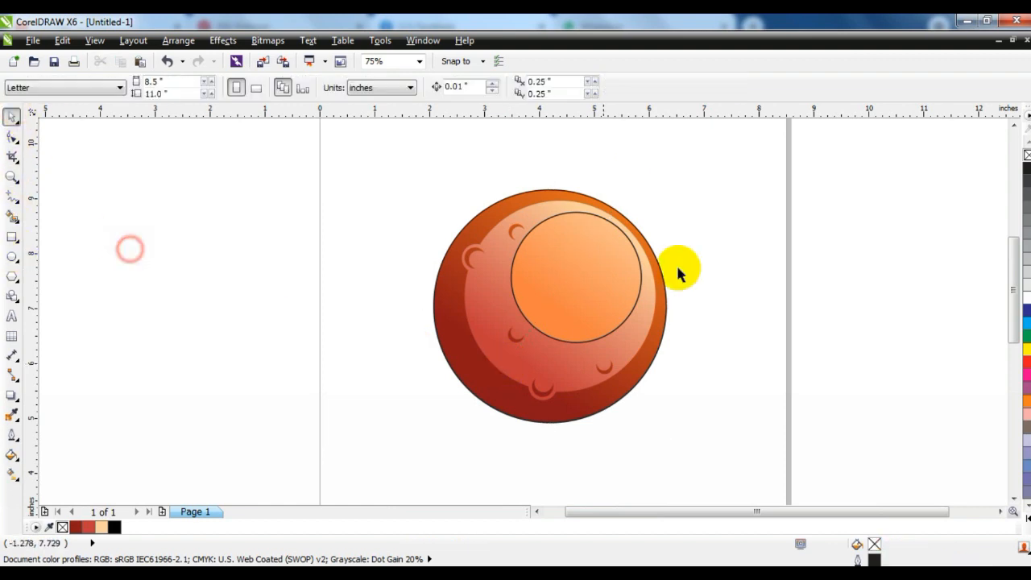
- Remove the innermost circle's outline and extend the light end of its linear gradient beyond the outer circle's upper-right edge
{"action": "left_click", "coordinate": [620, 256]}
{"action": "right_click", "coordinate": [1026, 154]}
{"action": "left_click", "coordinate": [835, 314]}
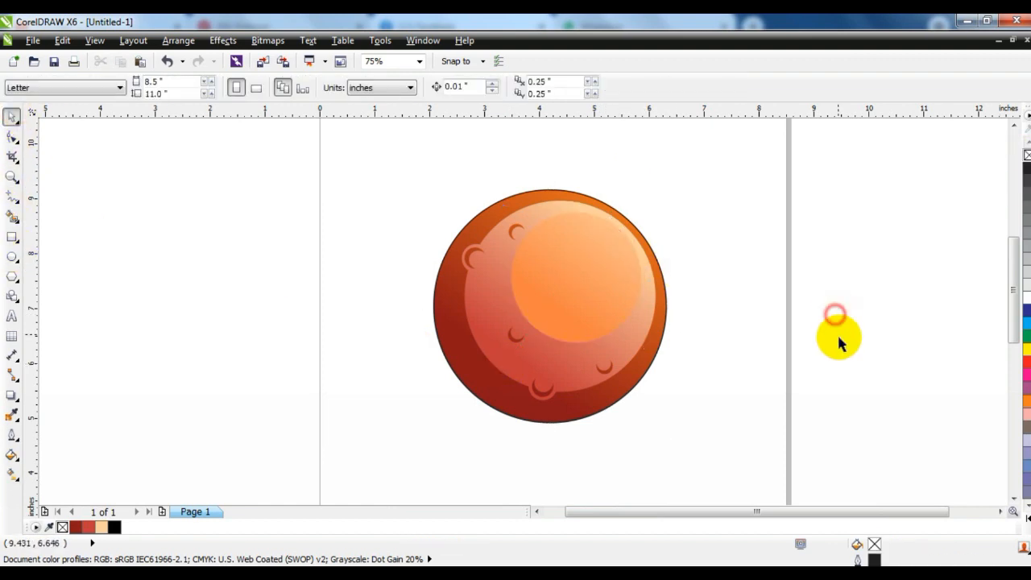
{"action": "left_click", "coordinate": [626, 259]}
{"action": "key", "text": "g"}
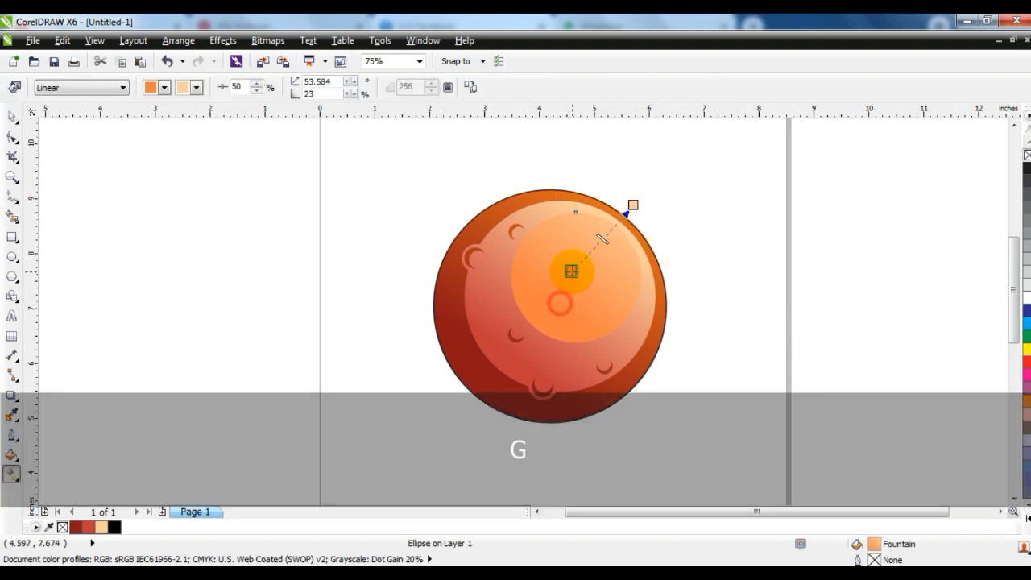
{"action": "left_click_drag", "start_coordinate": [634, 205], "coordinate": [649, 185]}
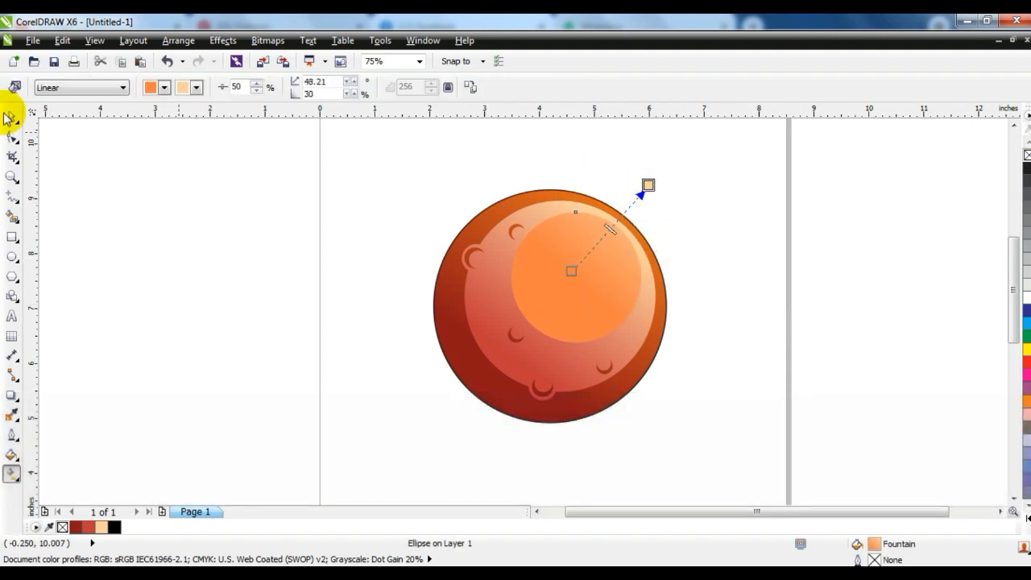
{"action": "left_click", "coordinate": [8, 118]}
{"action": "left_click", "coordinate": [265, 282]}
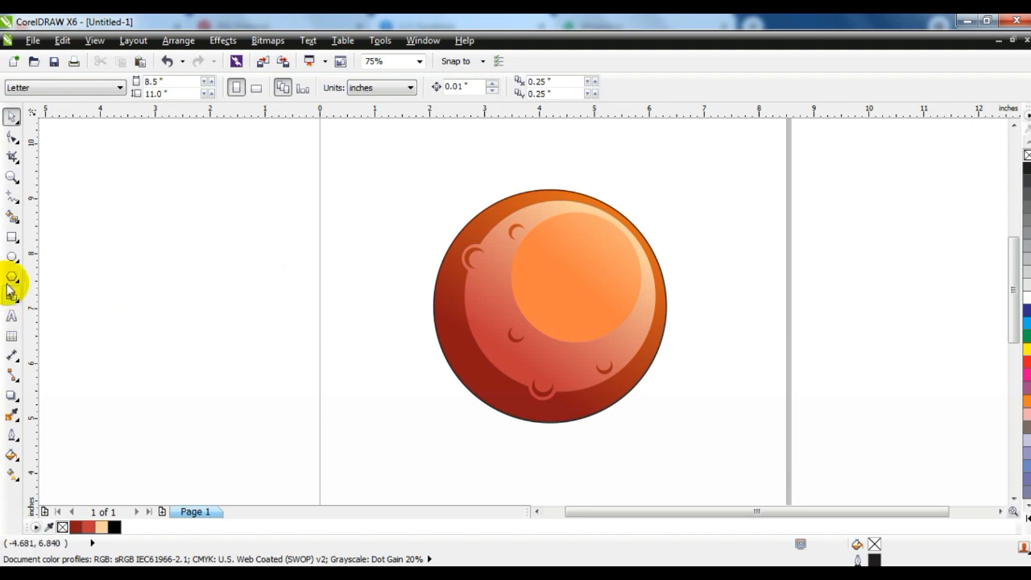
- Draw an ellipse about 5.13 by 1.73 inches across the lower half of the circles and tilt it about 12.6 degrees
{"action": "left_click", "coordinate": [15, 258]}
{"action": "left_click_drag", "start_coordinate": [160, 272], "coordinate": [633, 350]}
{"action": "left_click", "coordinate": [12, 117]}
{"action": "left_click_drag", "start_coordinate": [672, 297], "coordinate": [709, 280]}
{"action": "left_click", "coordinate": [676, 345]}
{"action": "left_click_drag", "start_coordinate": [703, 366], "coordinate": [701, 339]}
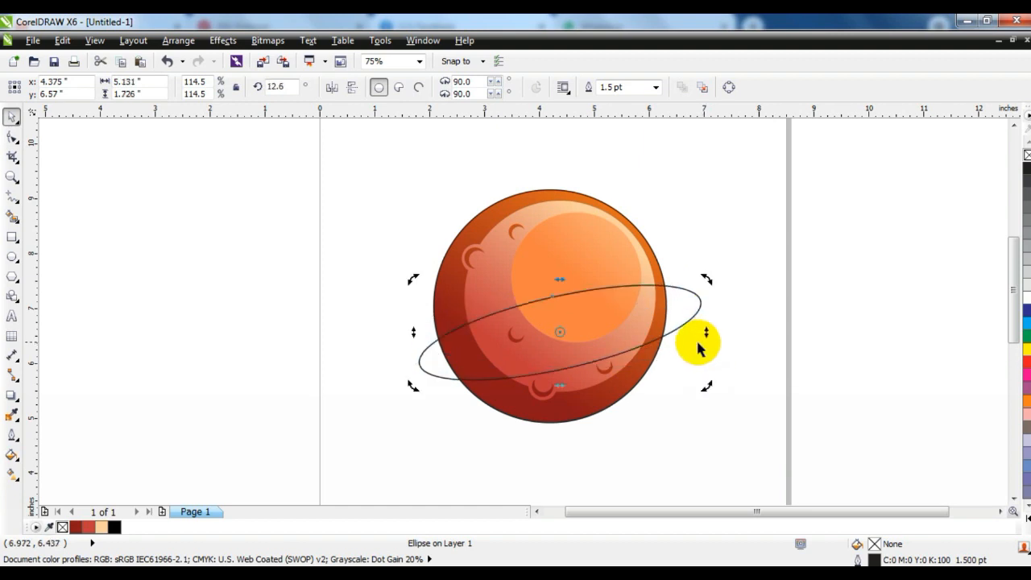
- Shift the tilted ellipse slightly down and left across the circles
{"action": "left_click", "coordinate": [697, 355]}
{"action": "left_click", "coordinate": [682, 331]}
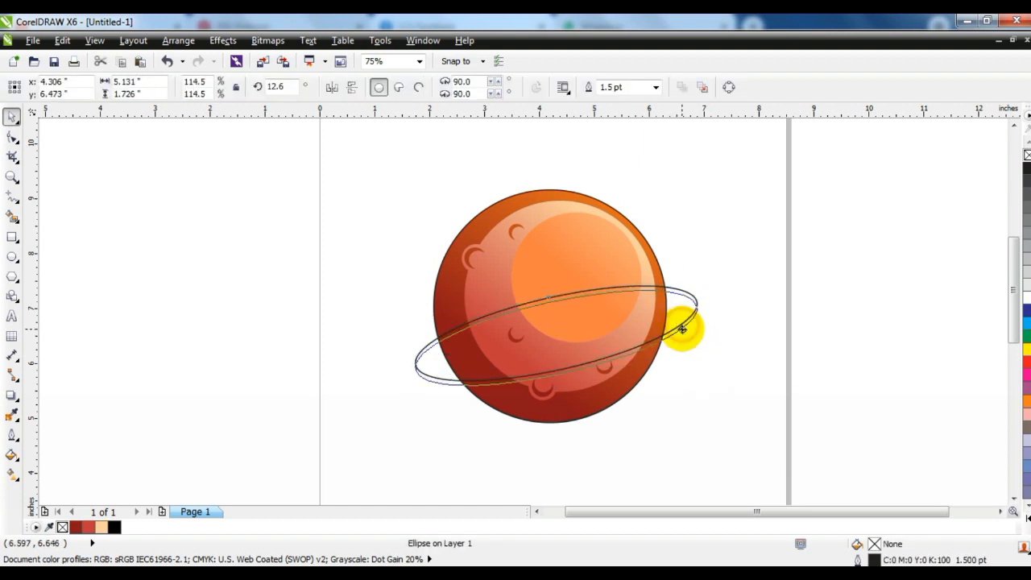
{"action": "mouse_move", "coordinate": [684, 329]}
{"action": "left_mouse_down"}
{"action": "mouse_move", "coordinate": [690, 334]}
{"action": "mouse_move", "coordinate": [684, 325]}
{"action": "left_mouse_up"}
{"action": "left_click", "coordinate": [755, 363]}
{"action": "left_click", "coordinate": [723, 348]}
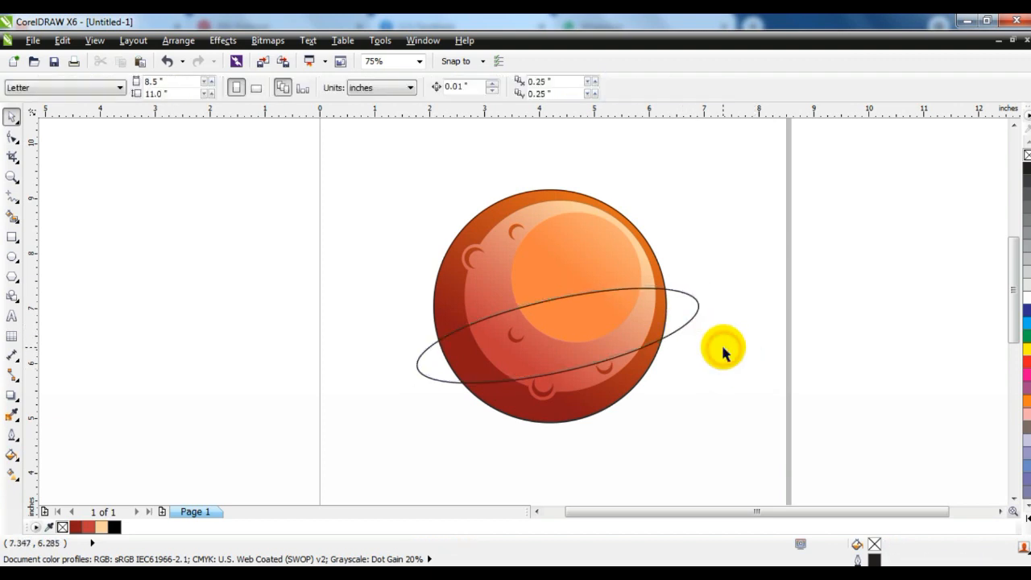
- Draw a two-segment open line from the ellipse's upper edge inside the innermost circle to just outside the outer circle's upper-right edge
{"action": "left_click", "coordinate": [11, 177]}
{"action": "left_click_drag", "start_coordinate": [368, 159], "coordinate": [763, 382]}
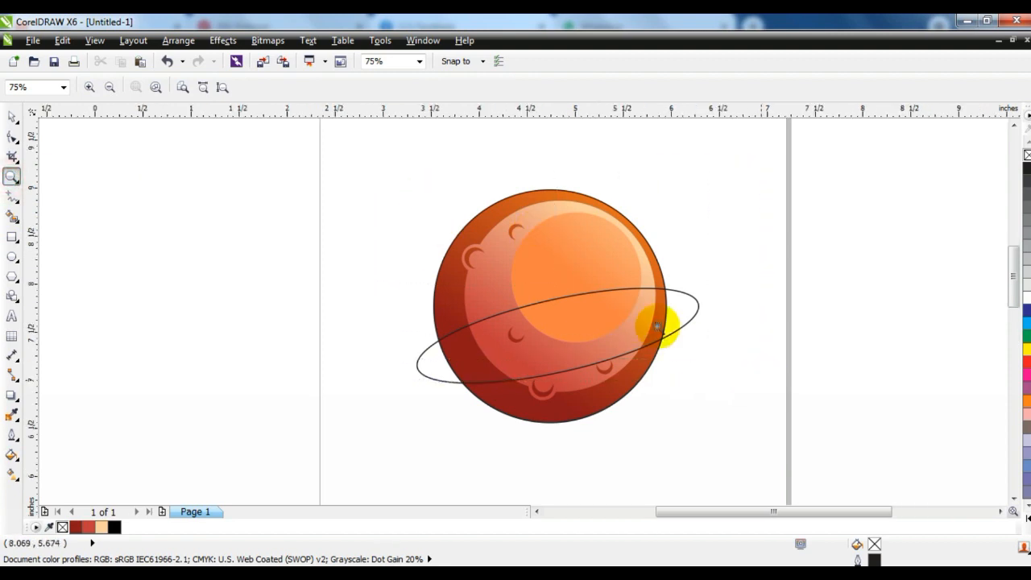
{"action": "left_click", "coordinate": [373, 266]}
{"action": "left_click", "coordinate": [11, 195]}
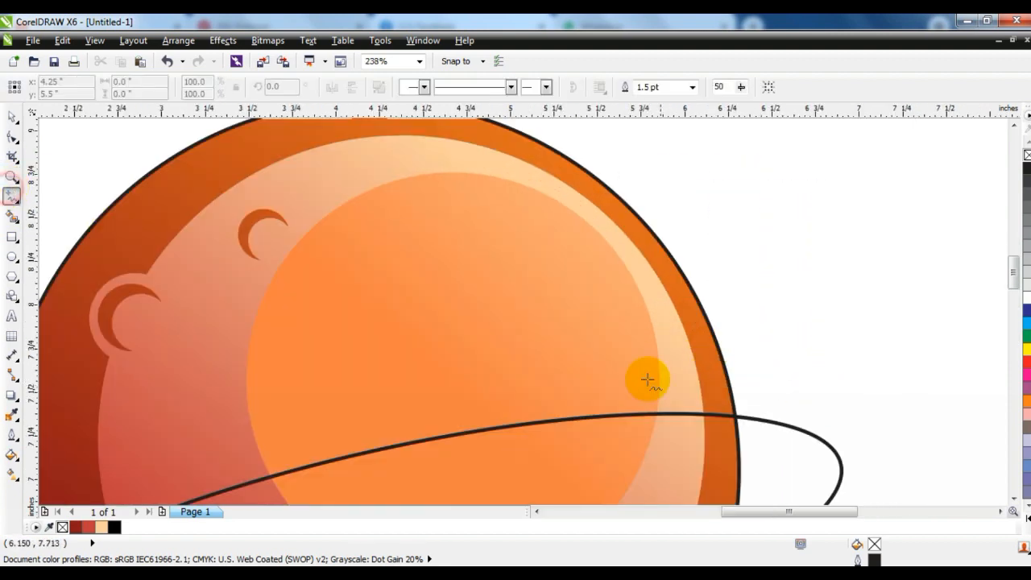
{"action": "left_click", "coordinate": [499, 436]}
{"action": "left_click", "coordinate": [682, 339]}
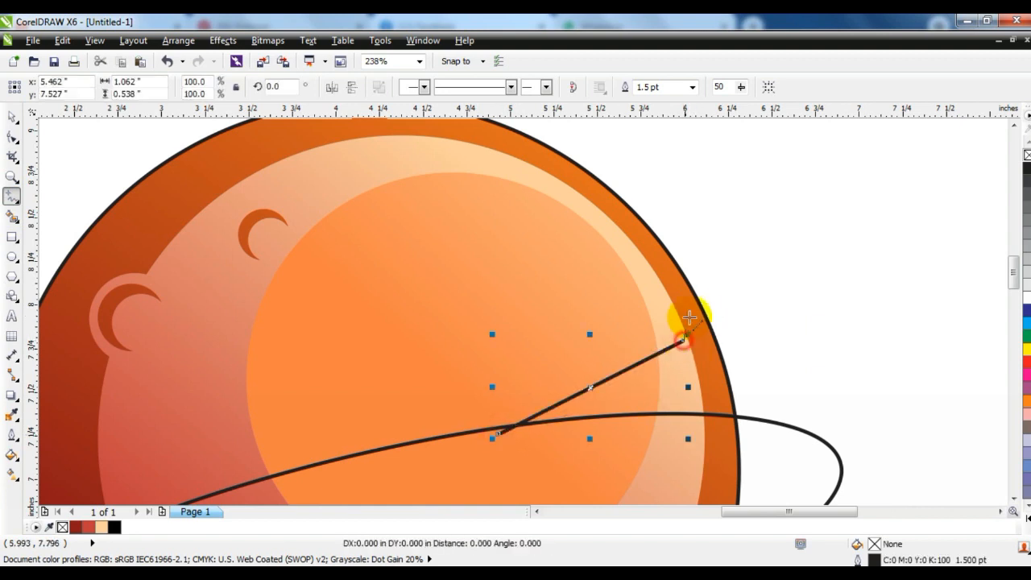
{"action": "left_click", "coordinate": [690, 238]}
- Reshape the two-segment line into a smooth upward-bending curve whose lower end flows into the ellipse's upper edge
{"action": "left_click", "coordinate": [11, 137]}
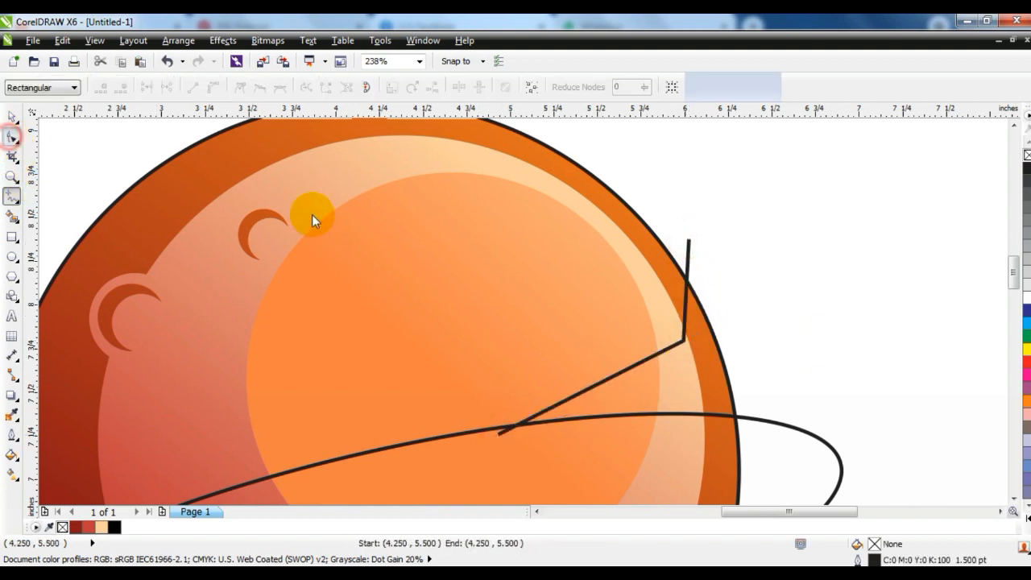
{"action": "left_click_drag", "start_coordinate": [314, 219], "coordinate": [760, 433]}
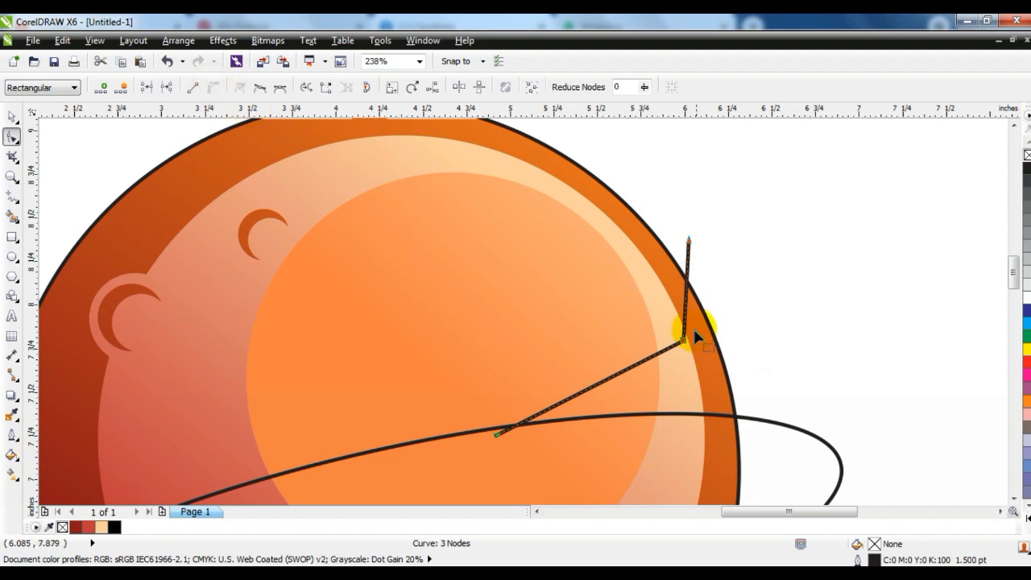
{"action": "left_click_drag", "start_coordinate": [693, 330], "coordinate": [696, 328]}
{"action": "left_click_drag", "start_coordinate": [625, 370], "coordinate": [633, 381]}
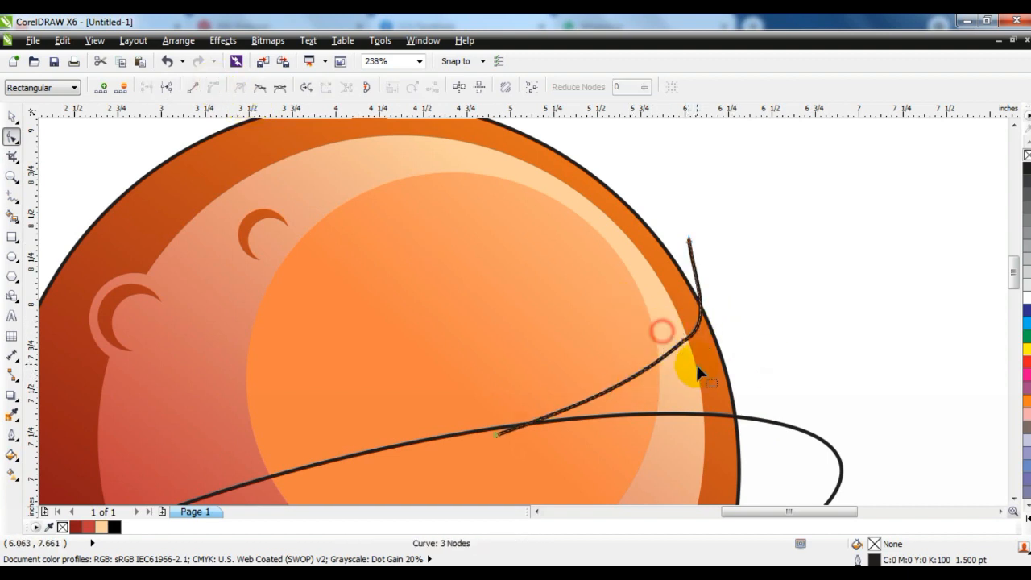
{"action": "left_click_drag", "start_coordinate": [713, 325], "coordinate": [710, 318]}
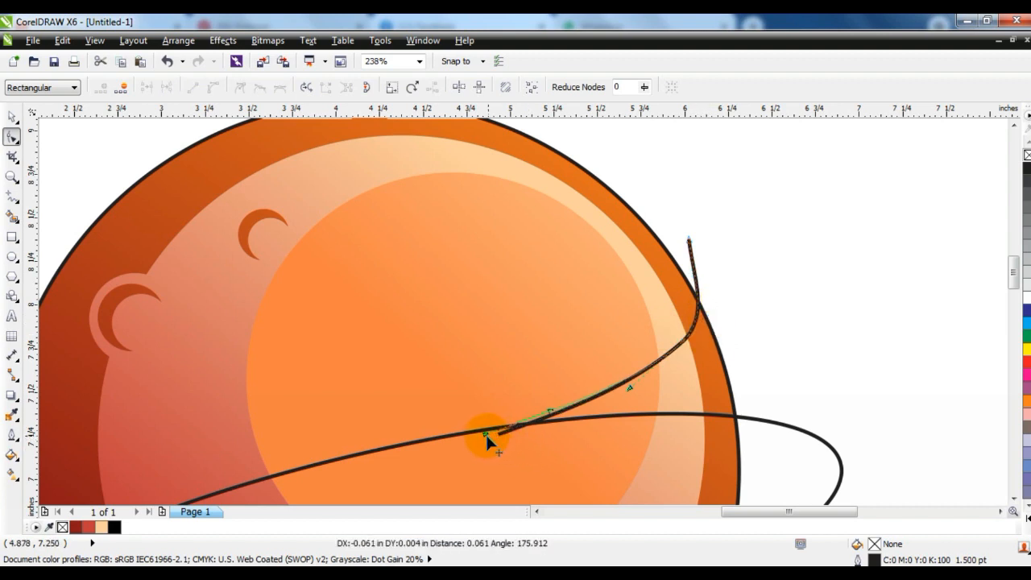
{"action": "left_click_drag", "start_coordinate": [485, 432], "coordinate": [483, 432]}
{"action": "left_click_drag", "start_coordinate": [630, 391], "coordinate": [633, 396]}
- Duplicate the small curve, mirror the copy horizontally and place it over the outer circle's left edge
{"action": "key", "text": "F3"}
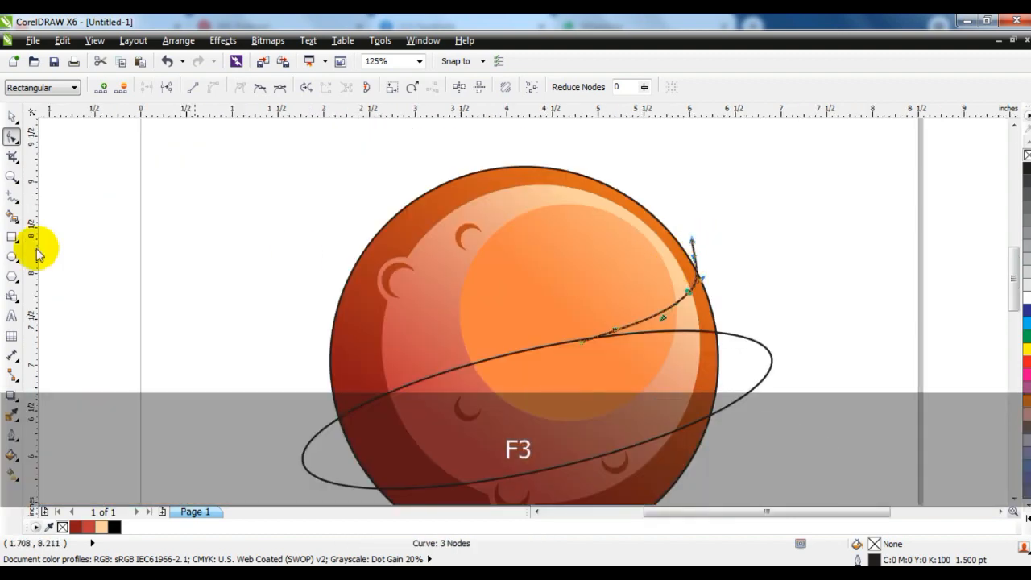
{"action": "left_click", "coordinate": [12, 177]}
{"action": "key", "text": "F3"}
{"action": "left_click_drag", "start_coordinate": [311, 233], "coordinate": [766, 419]}
{"action": "left_click", "coordinate": [12, 116]}
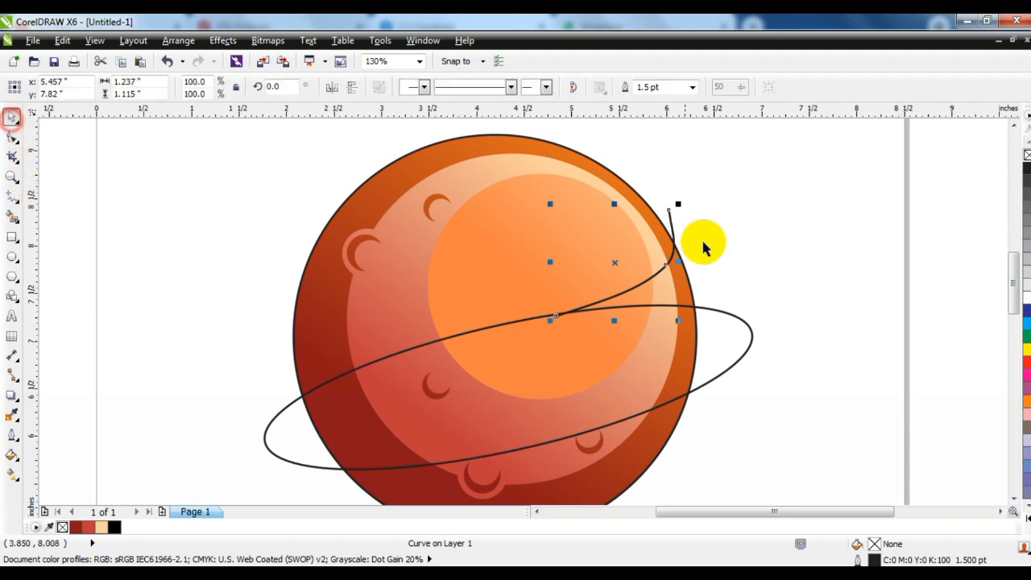
{"action": "key", "text": "KP_Add"}
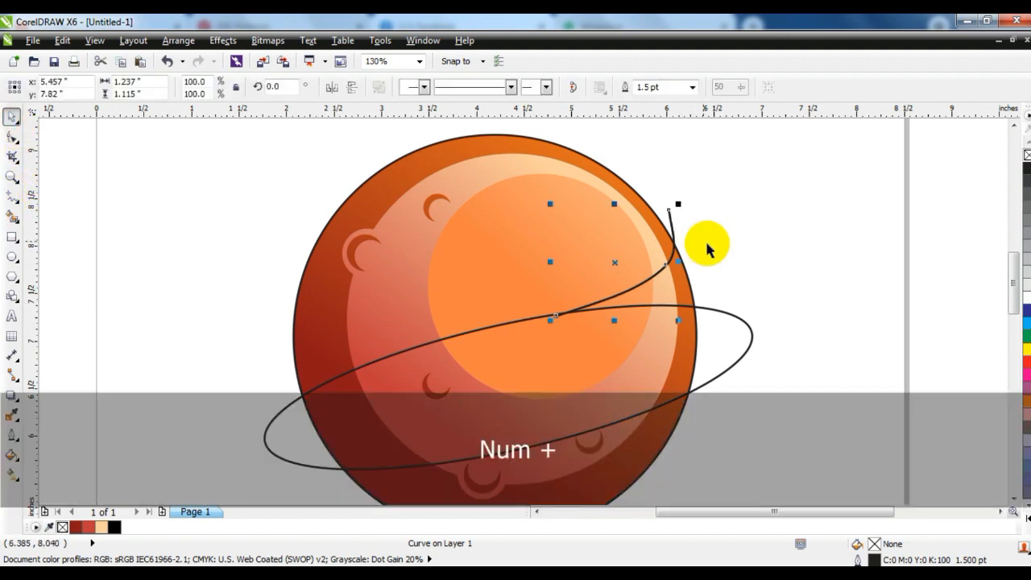
{"action": "left_click", "coordinate": [330, 89]}
{"action": "left_click_drag", "start_coordinate": [612, 267], "coordinate": [363, 341]}
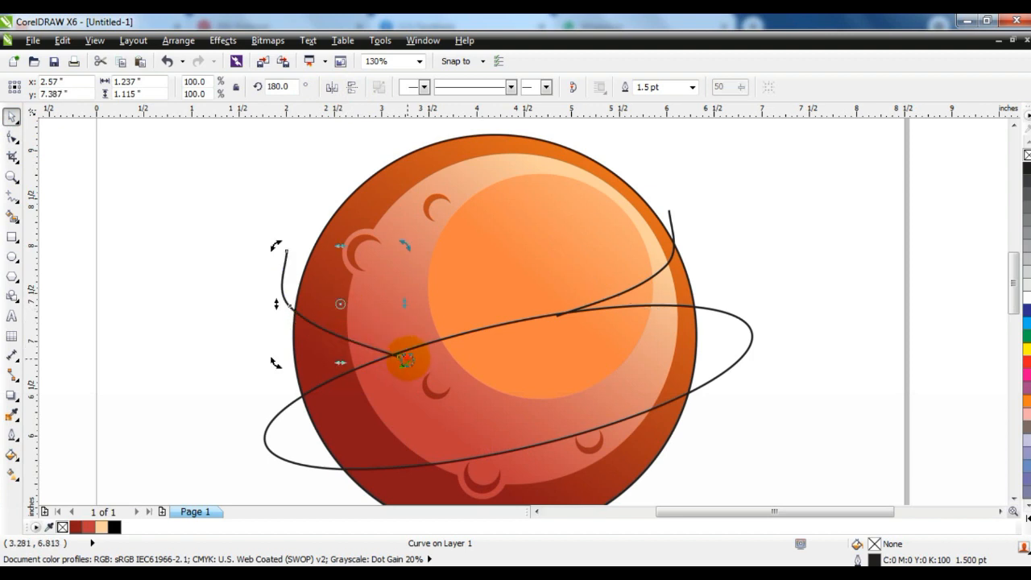
- Rotate the mirrored curve to about 207.4 degrees and shift it slightly down and right above the ellipse
{"action": "left_click_drag", "start_coordinate": [408, 323], "coordinate": [412, 325]}
{"action": "left_click", "coordinate": [160, 383]}
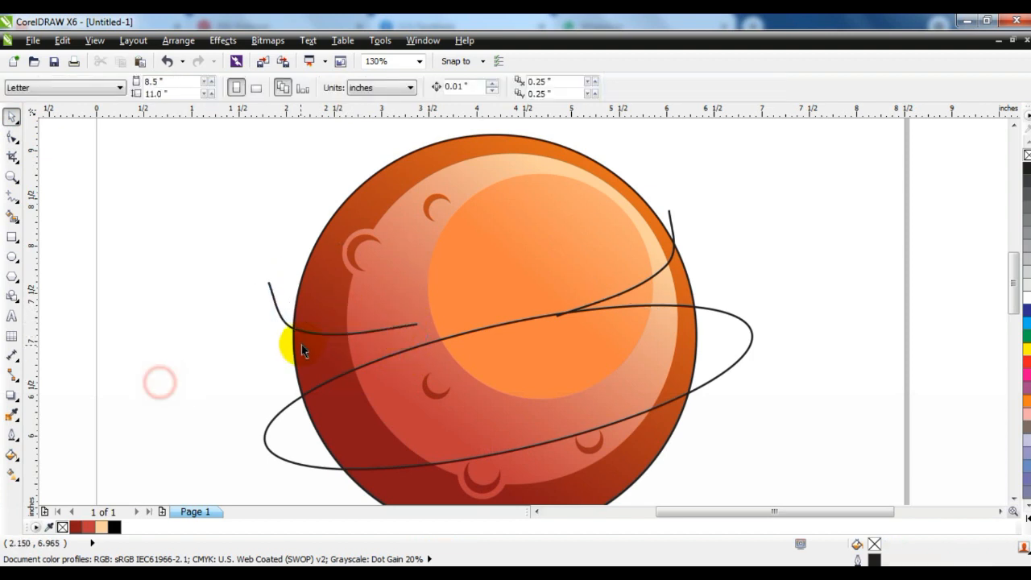
{"action": "left_click", "coordinate": [320, 333]}
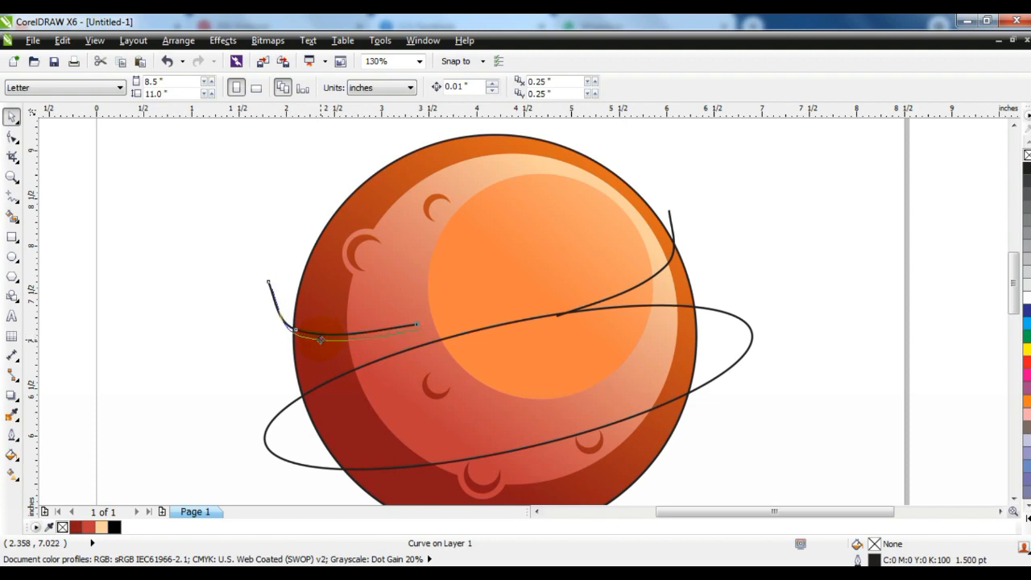
{"action": "left_click_drag", "start_coordinate": [319, 339], "coordinate": [322, 341]}
{"action": "left_click", "coordinate": [240, 374]}
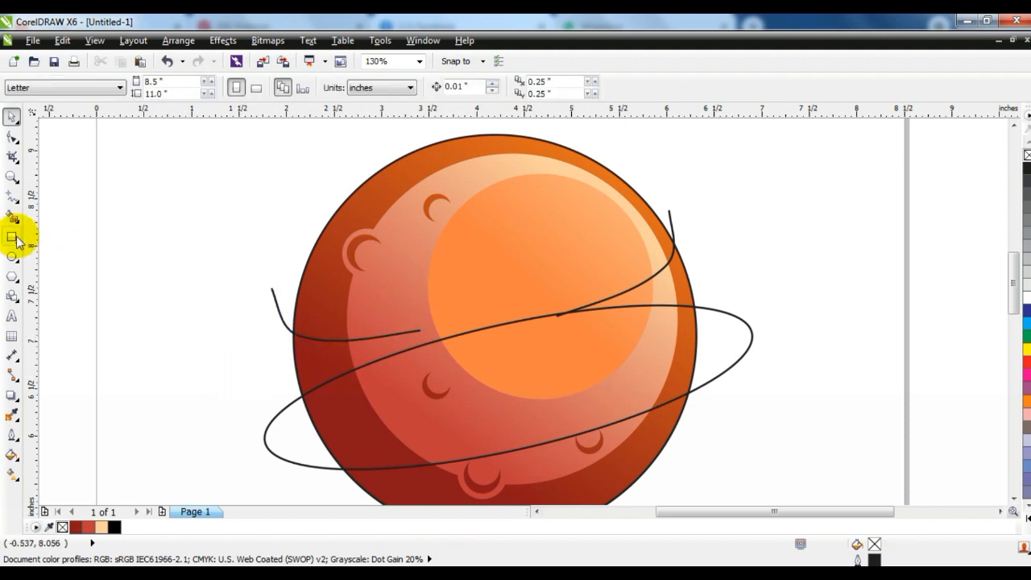
- Draw a 3-sided polygon about 1.23 by 1.07 inches in the empty area left of the circles
{"action": "left_click", "coordinate": [13, 277]}
{"action": "left_click_drag", "start_coordinate": [139, 196], "coordinate": [208, 335]}
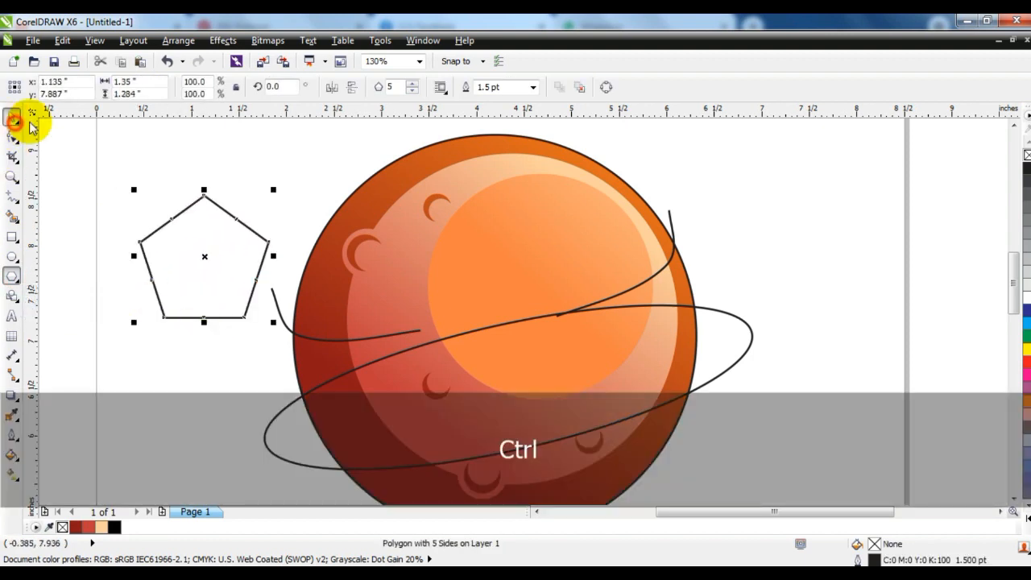
{"action": "left_click", "coordinate": [411, 90]}
{"action": "left_click", "coordinate": [412, 90]}
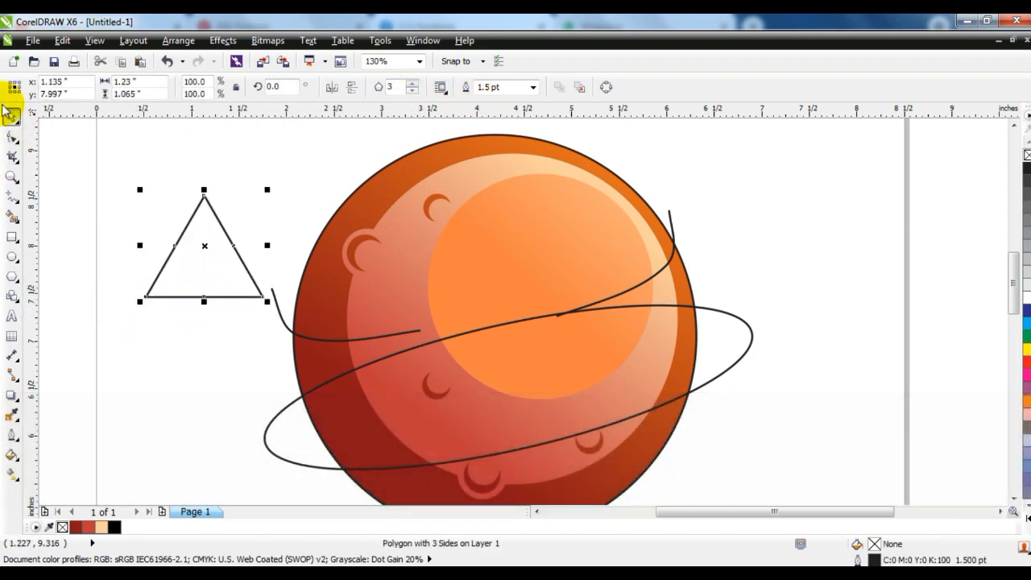
- Fillet the triangle's corners with a 0.07 inch radius
{"action": "left_click", "coordinate": [418, 40]}
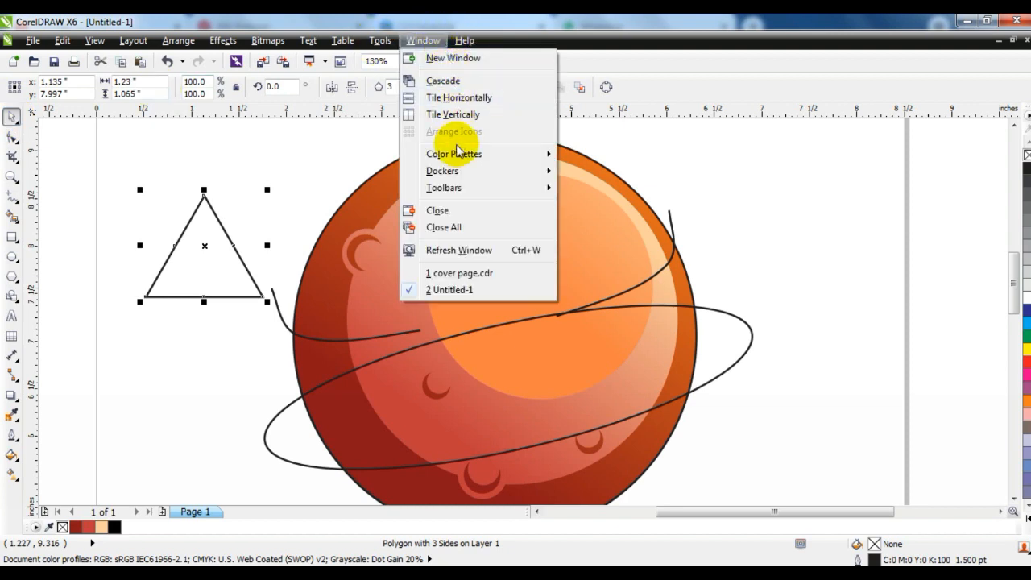
{"action": "mouse_move", "coordinate": [451, 171]}
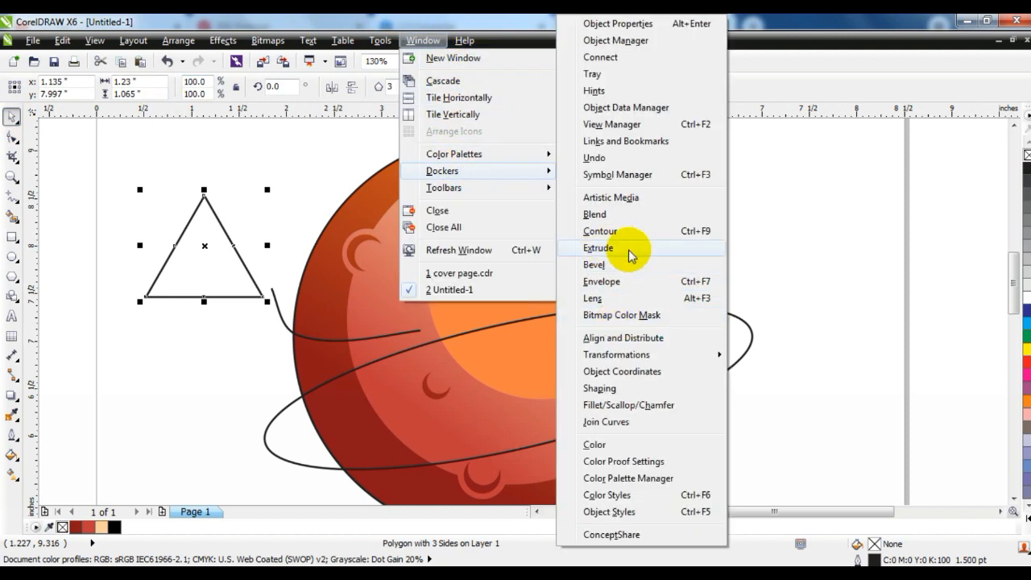
{"action": "left_click", "coordinate": [618, 405]}
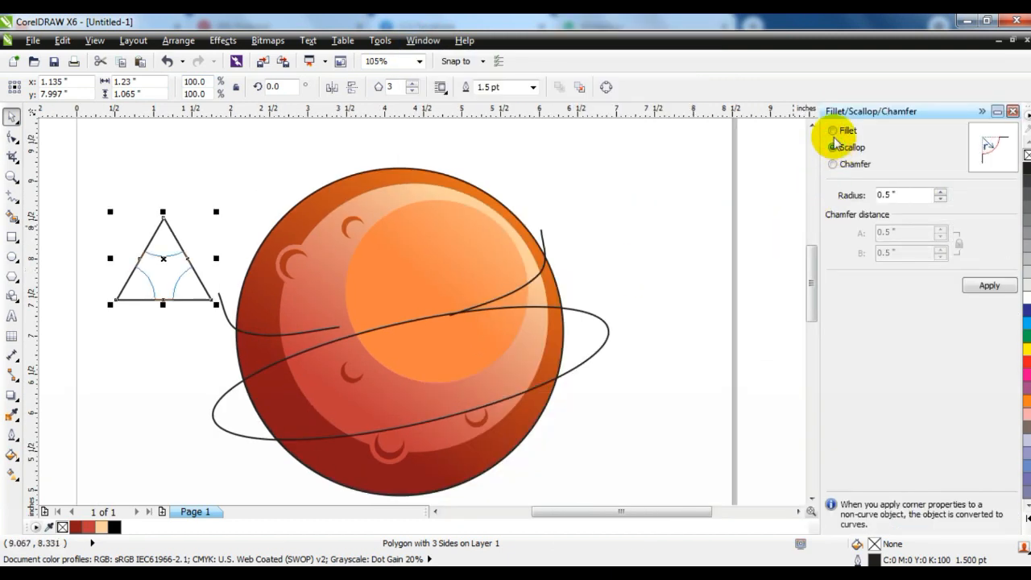
{"action": "left_click", "coordinate": [986, 284]}
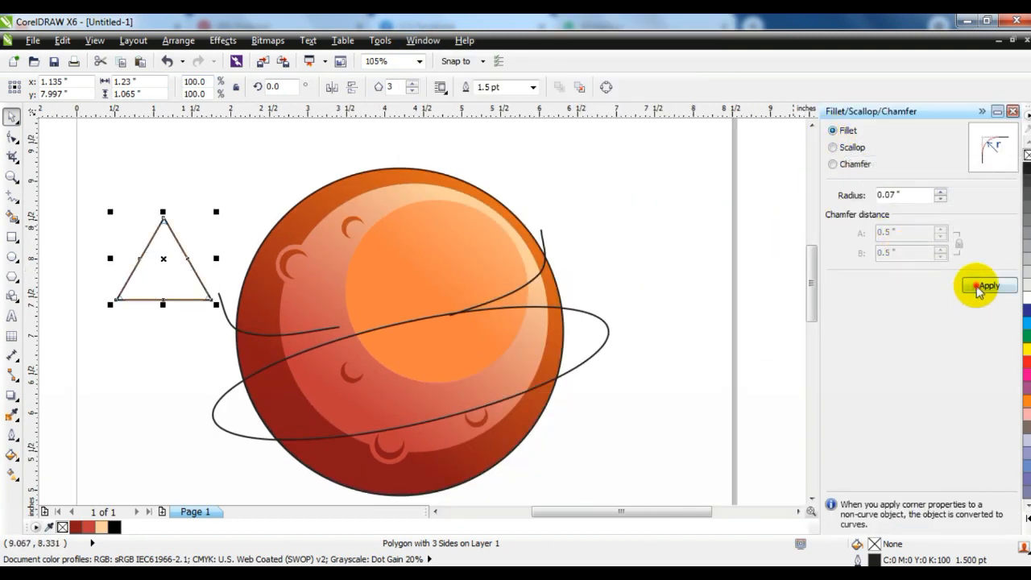
{"action": "left_click", "coordinate": [211, 171]}
- Shrink and rotate the rounded triangle, placing it on the ellipse's upper edge inside the innermost circle with its tip toward the right curve
{"action": "left_click", "coordinate": [173, 240]}
{"action": "left_click", "coordinate": [173, 240]}
{"action": "left_click_drag", "start_coordinate": [212, 216], "coordinate": [205, 295]}
{"action": "left_click", "coordinate": [182, 331]}
{"action": "left_click_drag", "start_coordinate": [153, 265], "coordinate": [401, 325]}
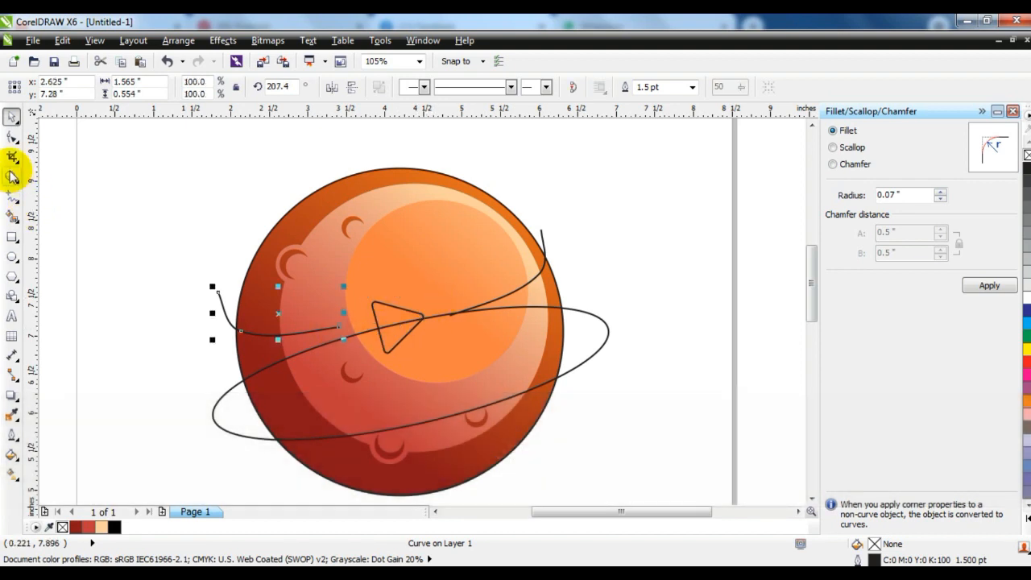
- Extend the left curve's inner end to the triangle's left side and bend the curve slightly further down
{"action": "left_click", "coordinate": [10, 138]}
{"action": "left_click", "coordinate": [327, 330]}
{"action": "left_click_drag", "start_coordinate": [342, 331], "coordinate": [377, 322]}
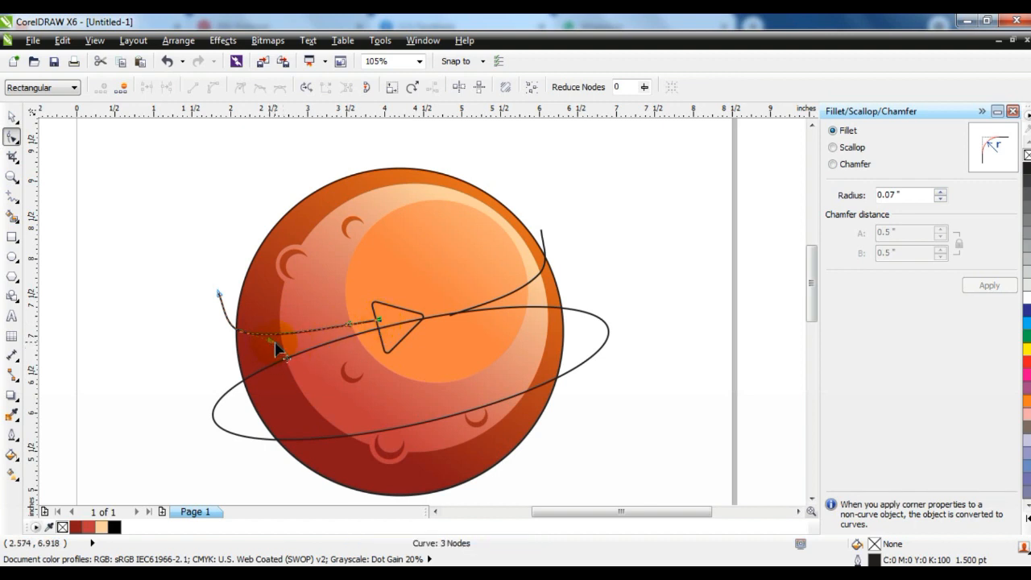
{"action": "left_click_drag", "start_coordinate": [274, 348], "coordinate": [270, 360]}
{"action": "left_click", "coordinate": [12, 176]}
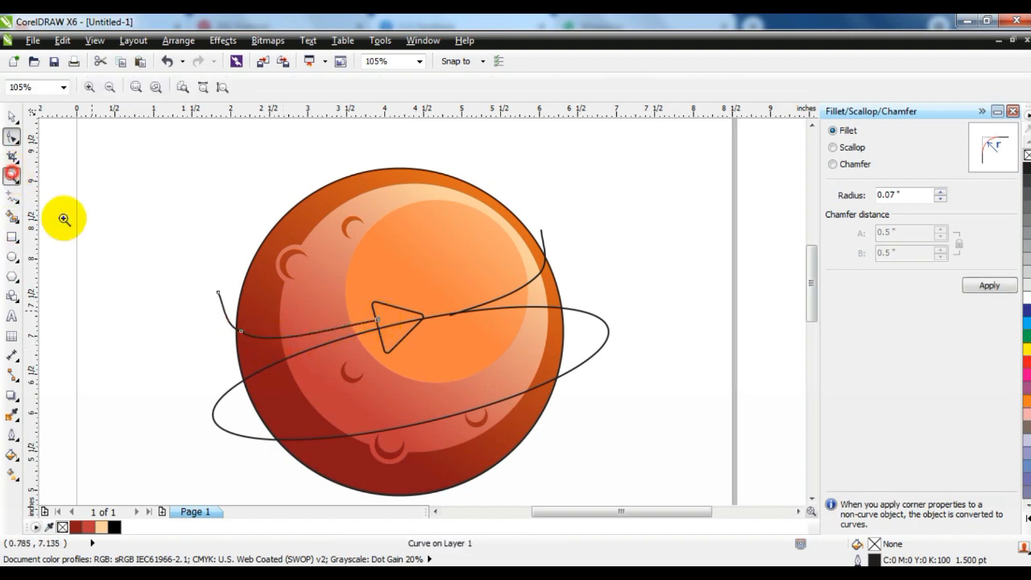
{"action": "left_click_drag", "start_coordinate": [159, 232], "coordinate": [640, 447]}
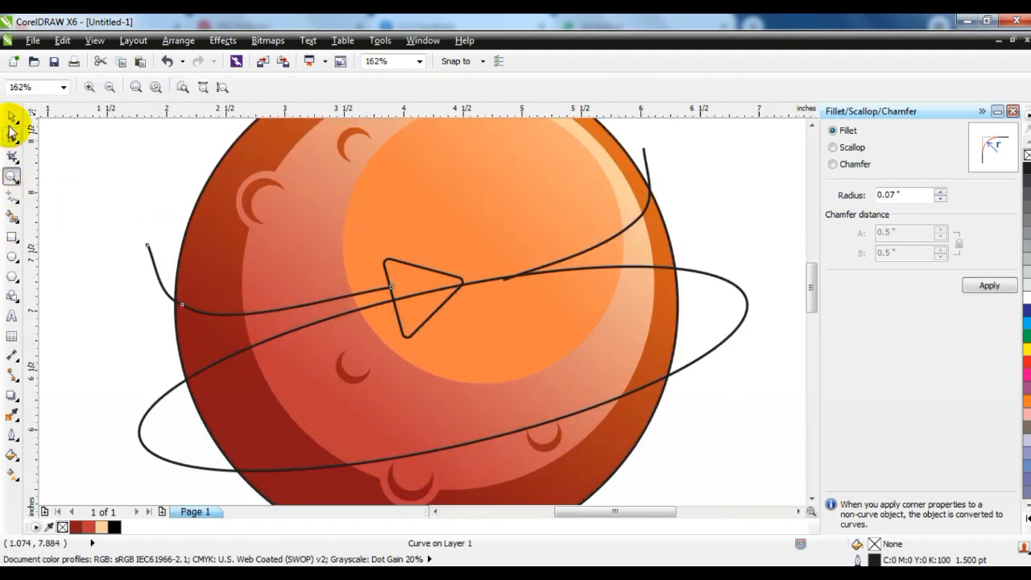
- Move the left curve's bend node up onto the outer circle's edge and pull the right curve's inner end slightly left along the ellipse
{"action": "left_click", "coordinate": [12, 119]}
{"action": "left_click", "coordinate": [78, 305]}
{"action": "left_click", "coordinate": [165, 298]}
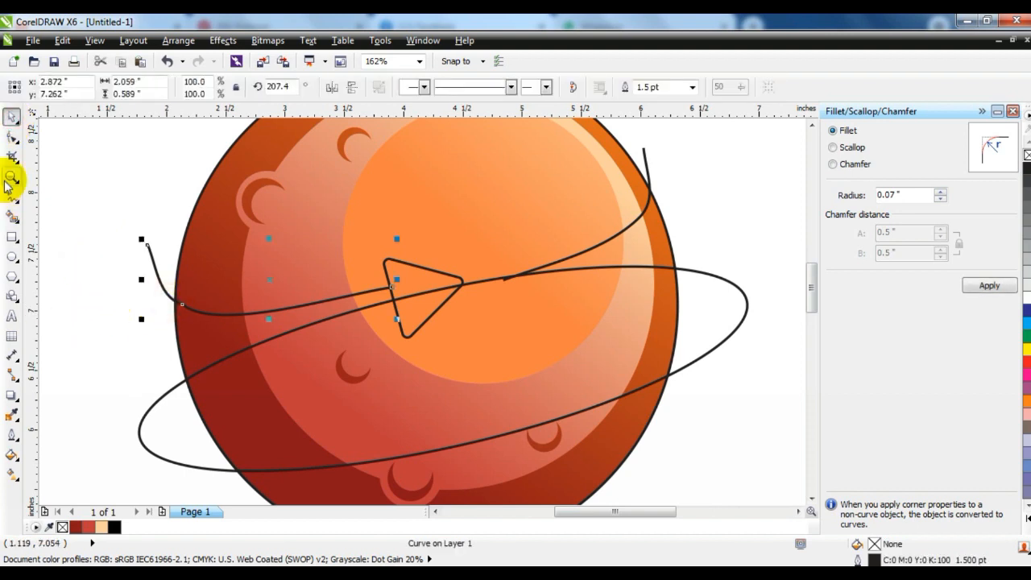
{"action": "left_click", "coordinate": [12, 137]}
{"action": "left_click", "coordinate": [180, 306]}
{"action": "left_click_drag", "start_coordinate": [183, 311], "coordinate": [173, 296]}
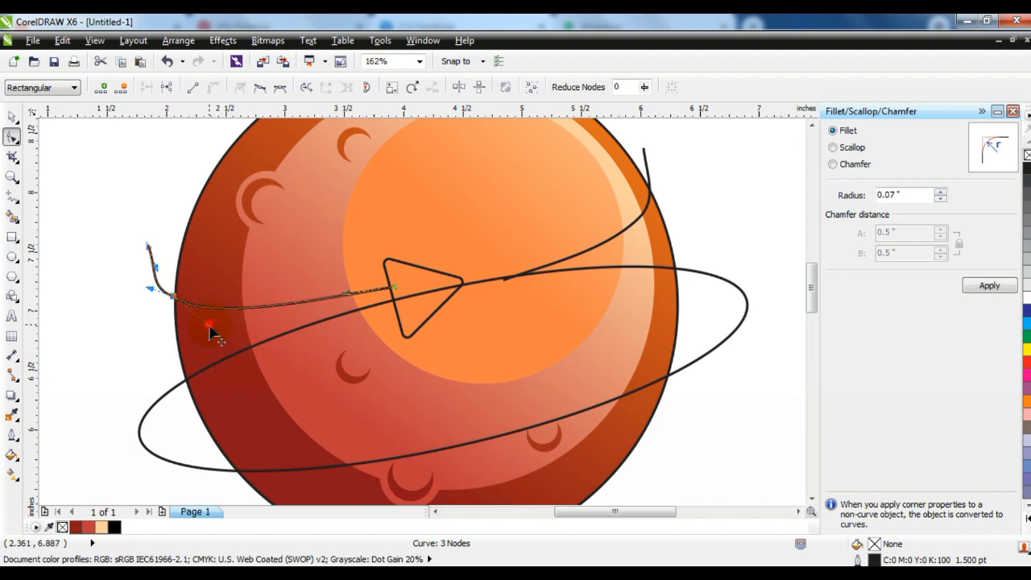
{"action": "left_click", "coordinate": [209, 327]}
{"action": "left_click_drag", "start_coordinate": [503, 284], "coordinate": [487, 282]}
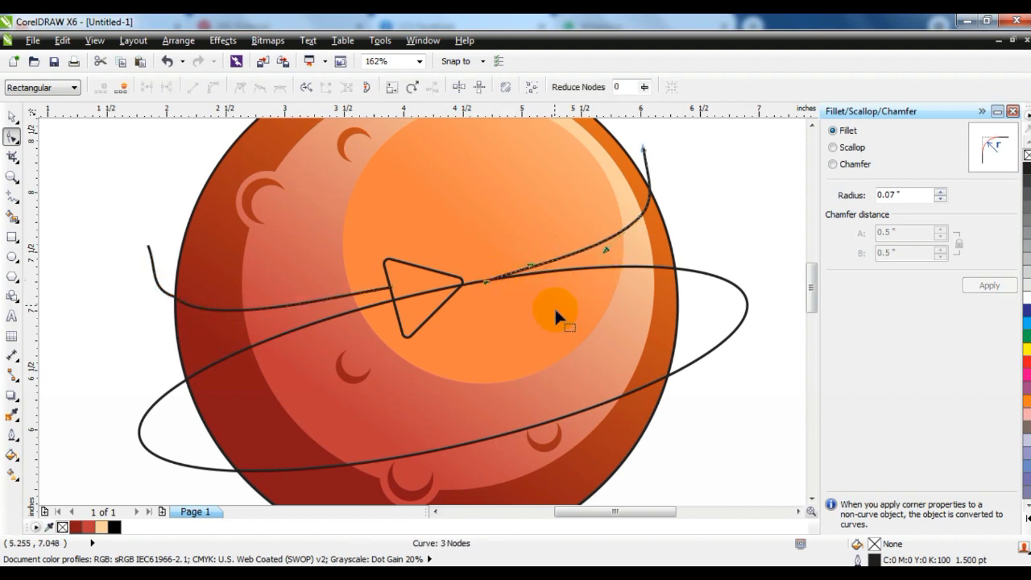
{"action": "left_click", "coordinate": [12, 118]}
{"action": "left_click", "coordinate": [62, 189]}
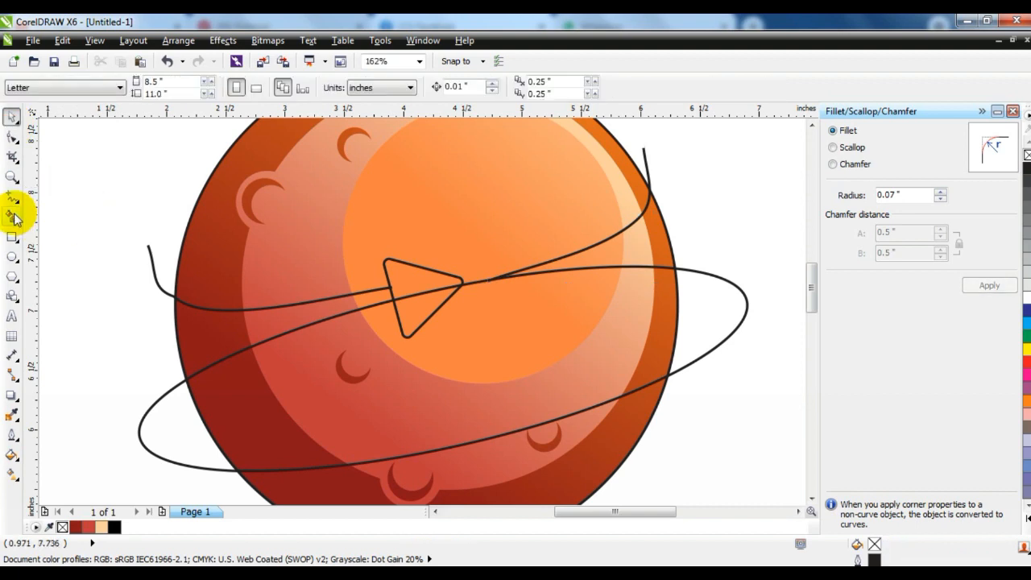
- Smart-fill the regions between the ellipse and both curves inside the circle, plus the triangle, with 50% grey and a 0.5 pt outline
{"action": "left_click", "coordinate": [13, 216]}
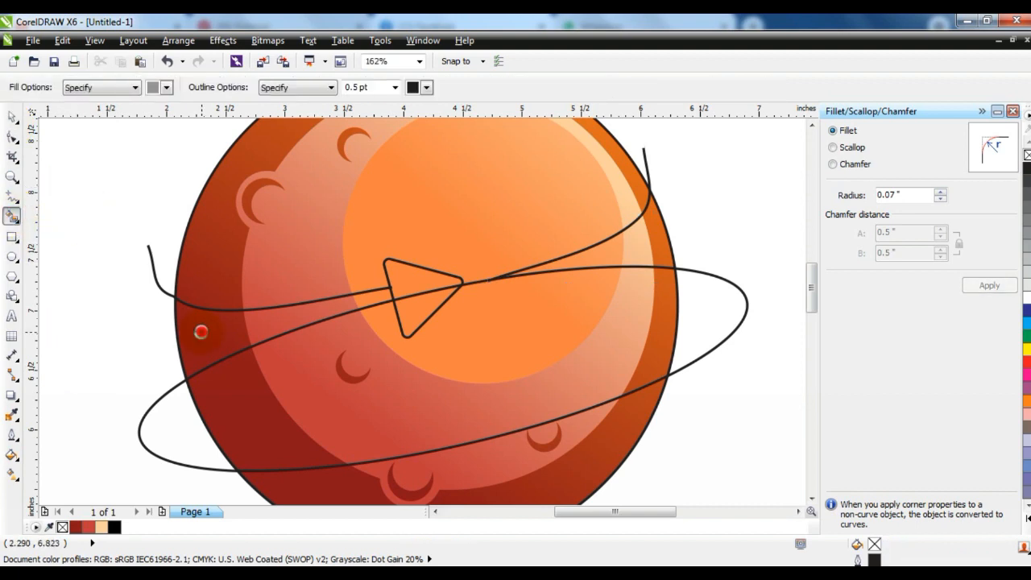
{"action": "left_click", "coordinate": [200, 331]}
{"action": "left_click", "coordinate": [273, 322]}
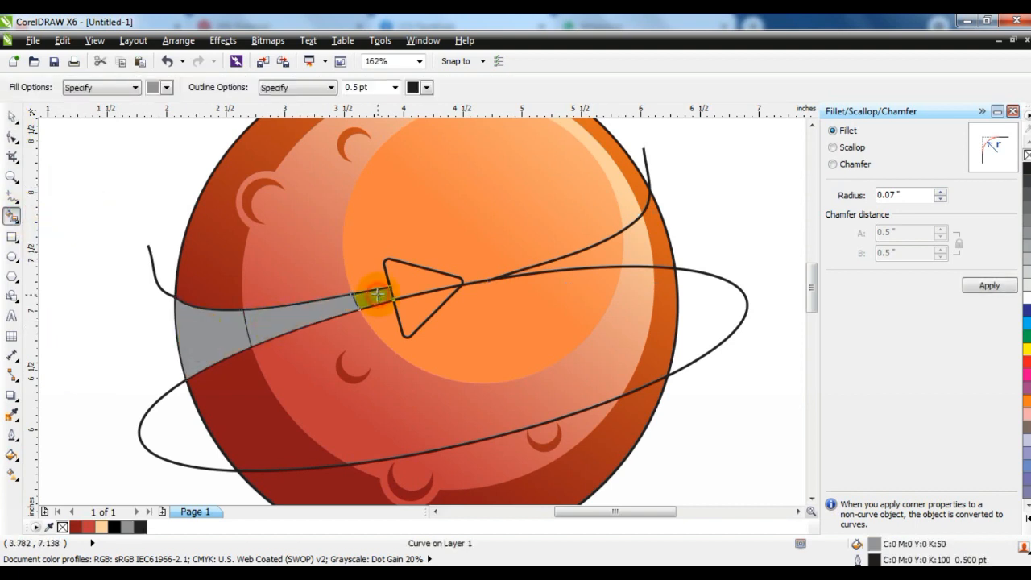
{"action": "left_click", "coordinate": [587, 254]}
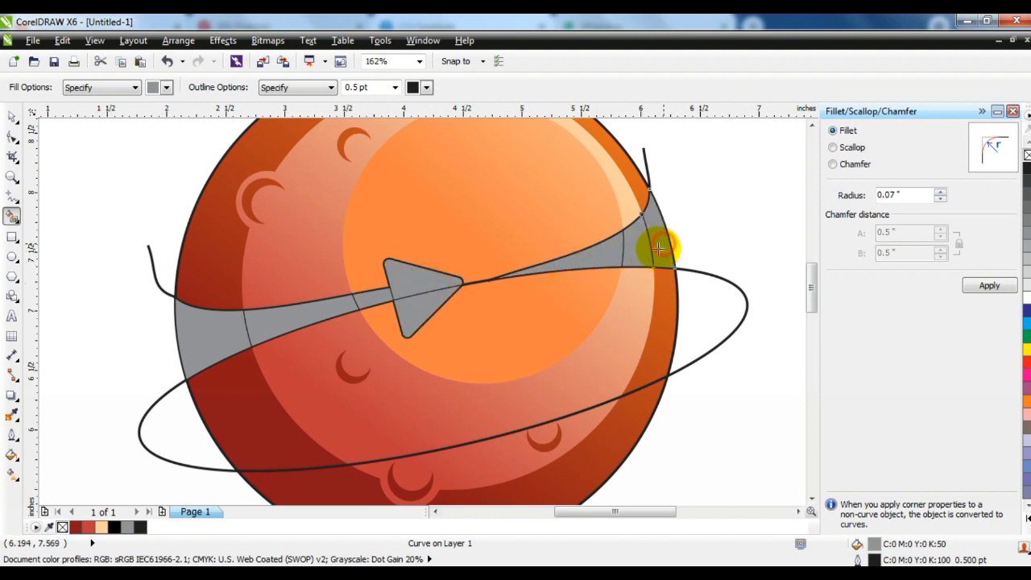
{"action": "left_click", "coordinate": [12, 117]}
{"action": "left_click", "coordinate": [62, 177]}
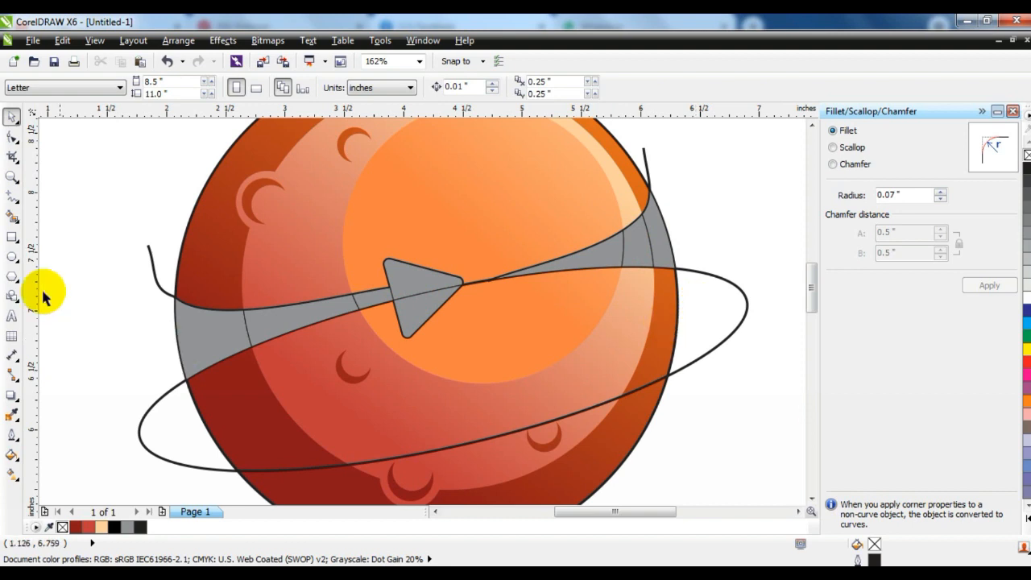
- Smart-fill the two ellipse ends sticking out beyond the outer circle with 50% grey
{"action": "left_click", "coordinate": [12, 216]}
{"action": "left_click", "coordinate": [182, 435]}
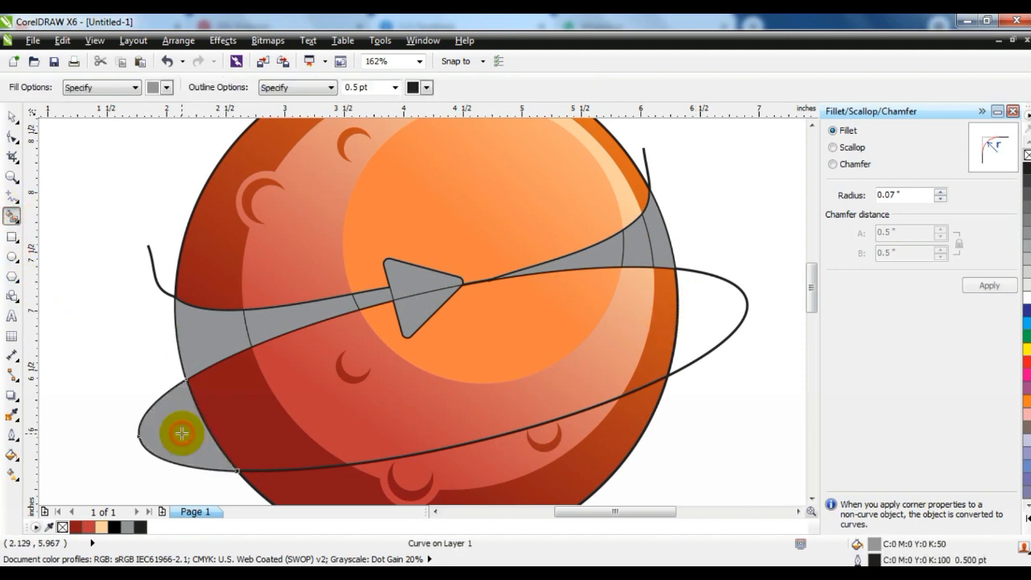
{"action": "left_click", "coordinate": [693, 313]}
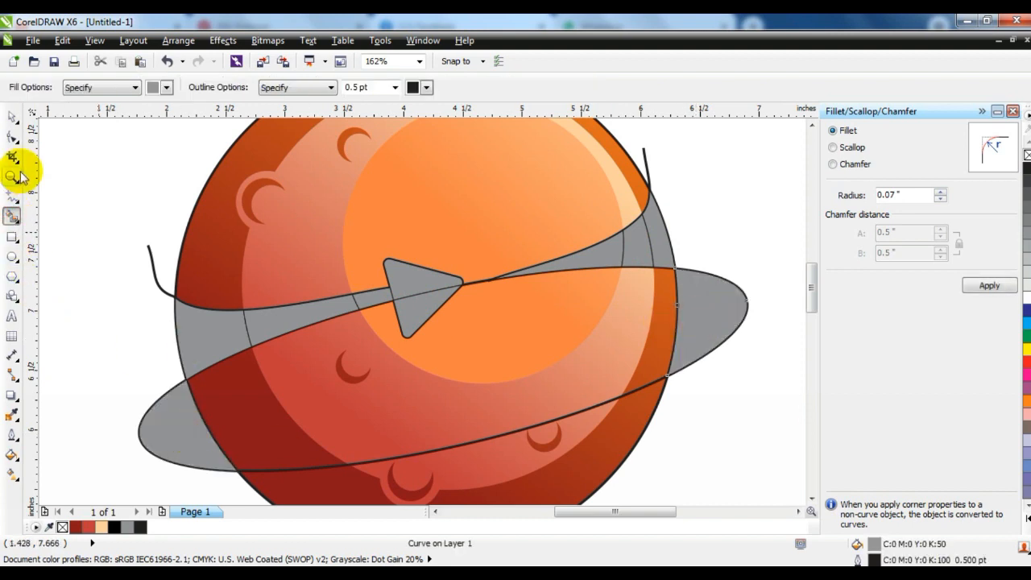
- Delete the original ellipse and the right and left guide curves
{"action": "left_click", "coordinate": [15, 117]}
{"action": "left_click", "coordinate": [654, 390]}
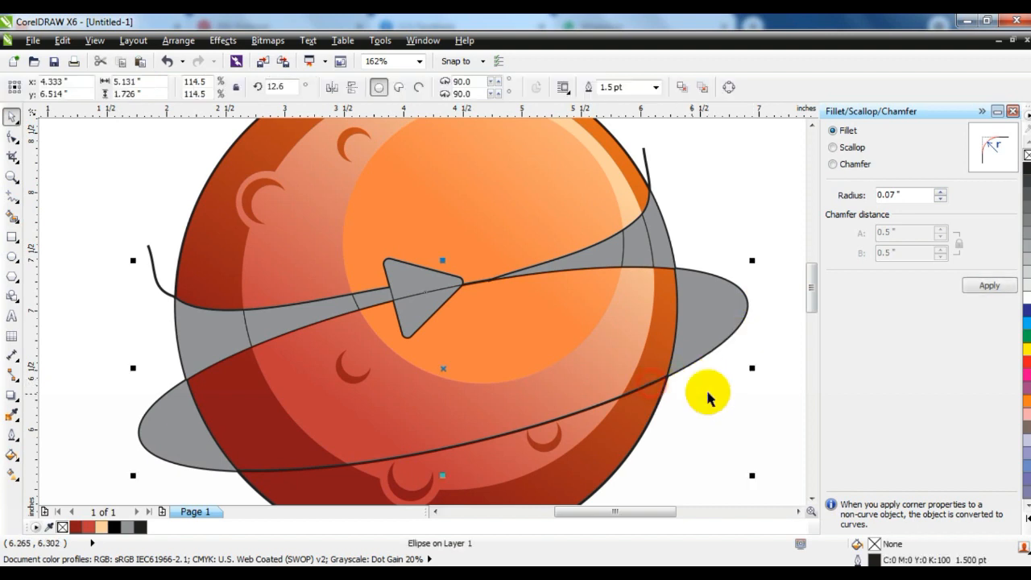
{"action": "key", "text": "Delete"}
{"action": "left_click", "coordinate": [647, 159]}
{"action": "key", "text": "Delete"}
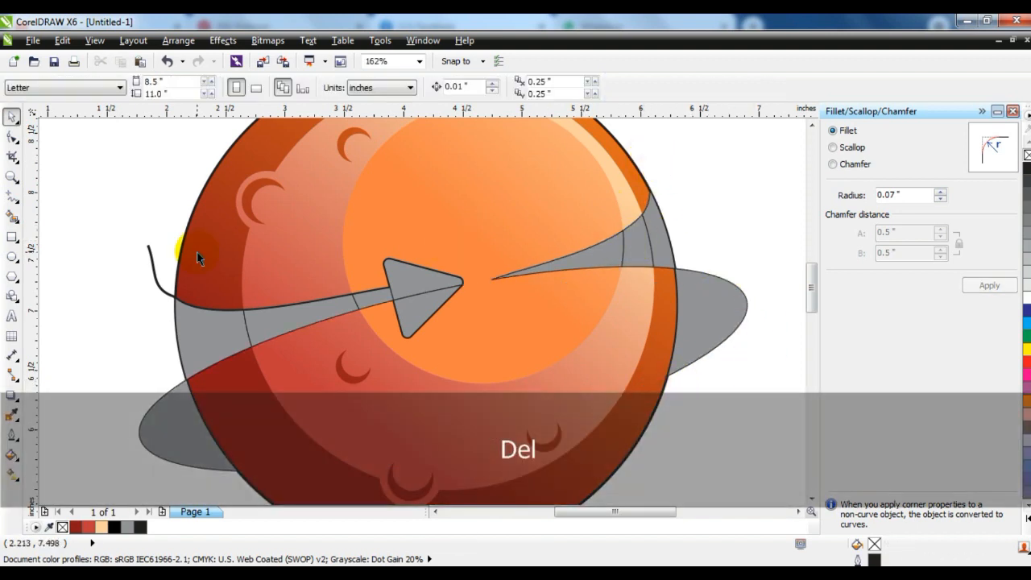
{"action": "left_click", "coordinate": [150, 253]}
{"action": "key", "text": "Delete"}
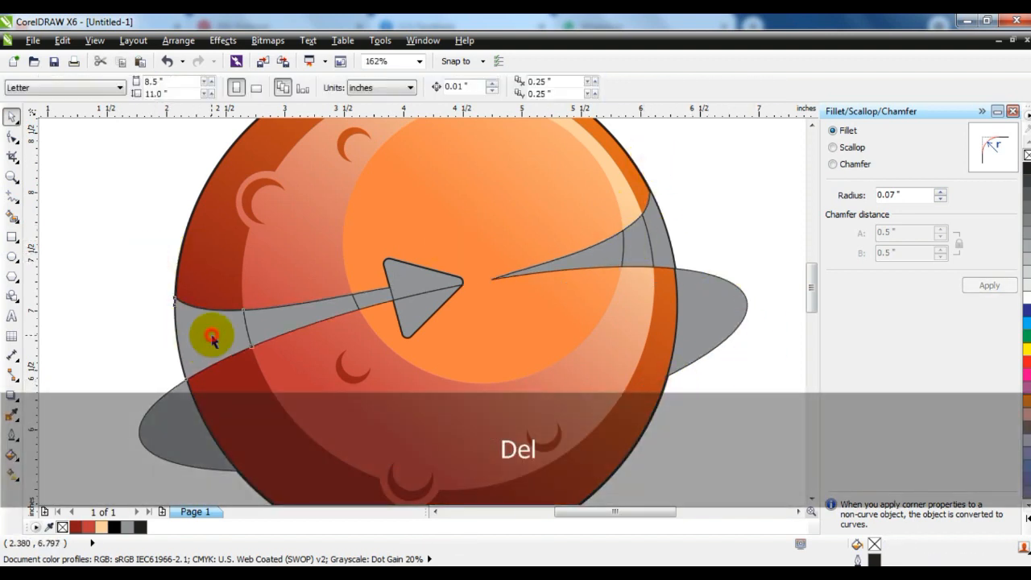
- Weld the grey pieces of the left band and the triangle into one arrow, and delete the original triangle
{"action": "left_click", "coordinate": [212, 338]}
{"action": "left_click", "coordinate": [375, 302], "text": "shift"}
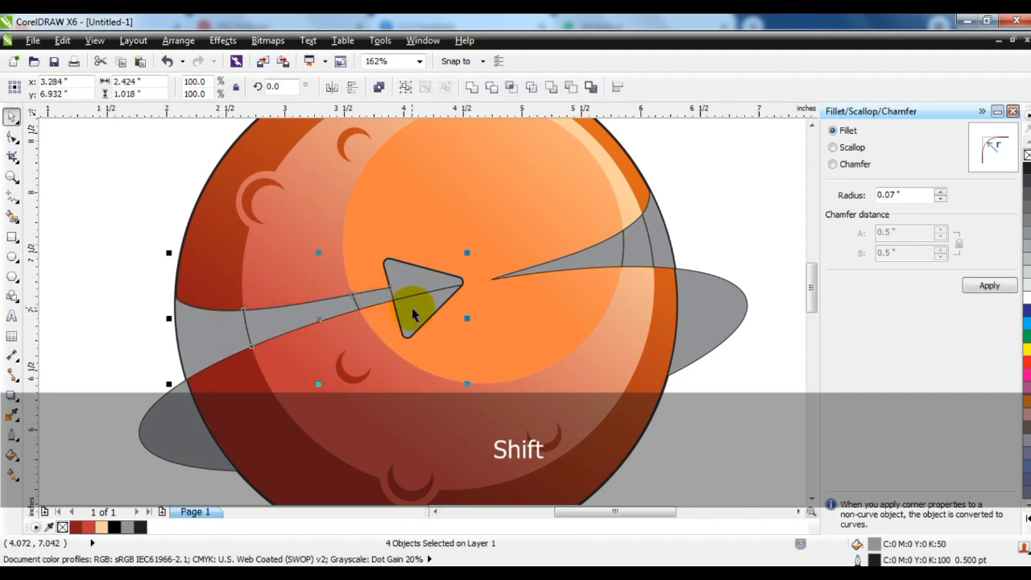
{"action": "left_click", "coordinate": [471, 87]}
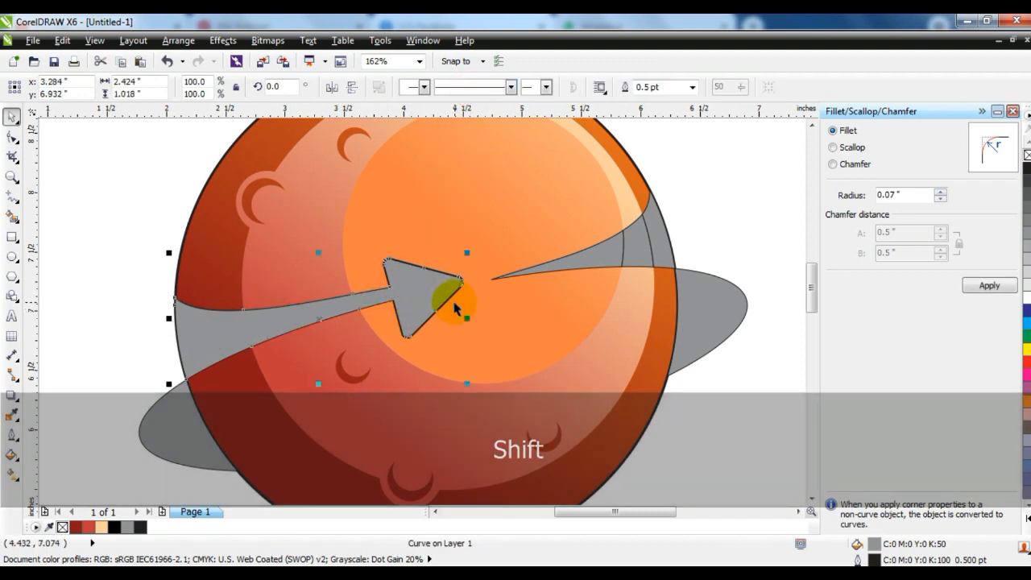
{"action": "key", "text": "Escape"}
{"action": "left_click", "coordinate": [484, 309]}
{"action": "key", "text": "Delete"}
- Weld the three grey pieces of the right band into one tapered shape
{"action": "left_click", "coordinate": [597, 256]}
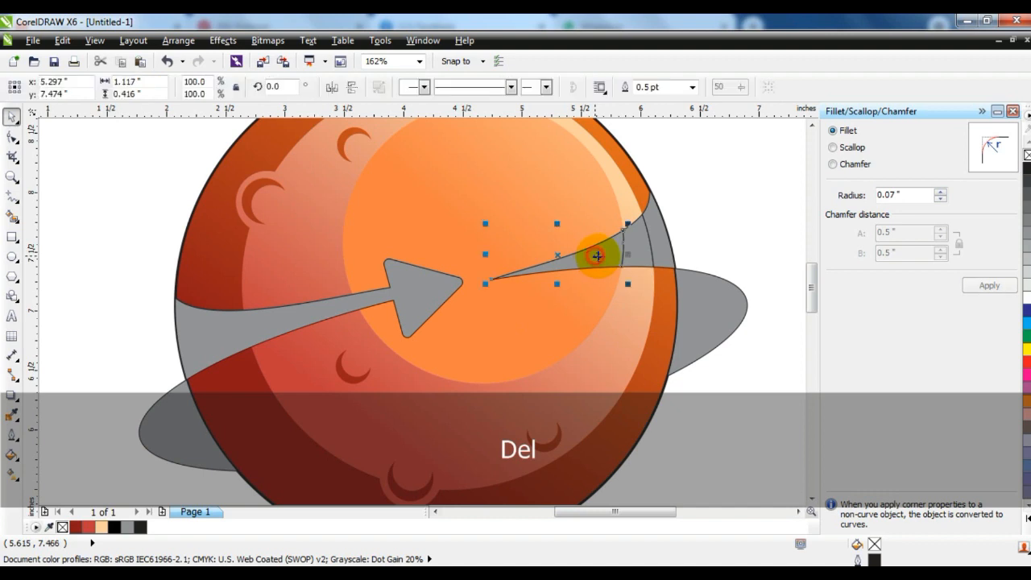
{"action": "left_click", "coordinate": [637, 255], "text": "shift"}
{"action": "left_click", "coordinate": [657, 237], "text": "shift"}
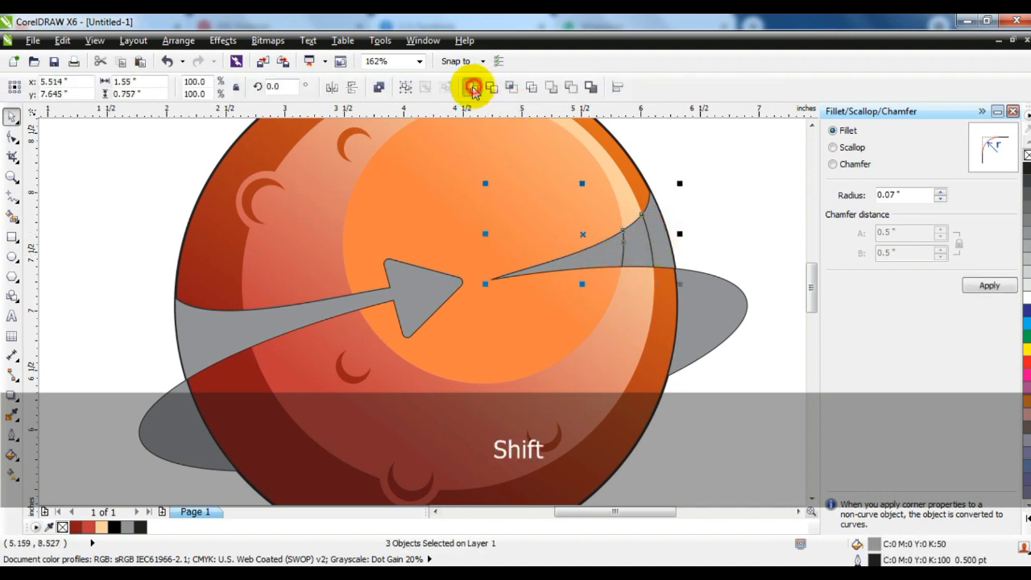
{"action": "left_click", "coordinate": [474, 88]}
{"action": "left_click", "coordinate": [759, 276]}
- Fill both ring ends outside the circle with dark red, C33 M100 Y100 K49
{"action": "left_click", "coordinate": [714, 301]}
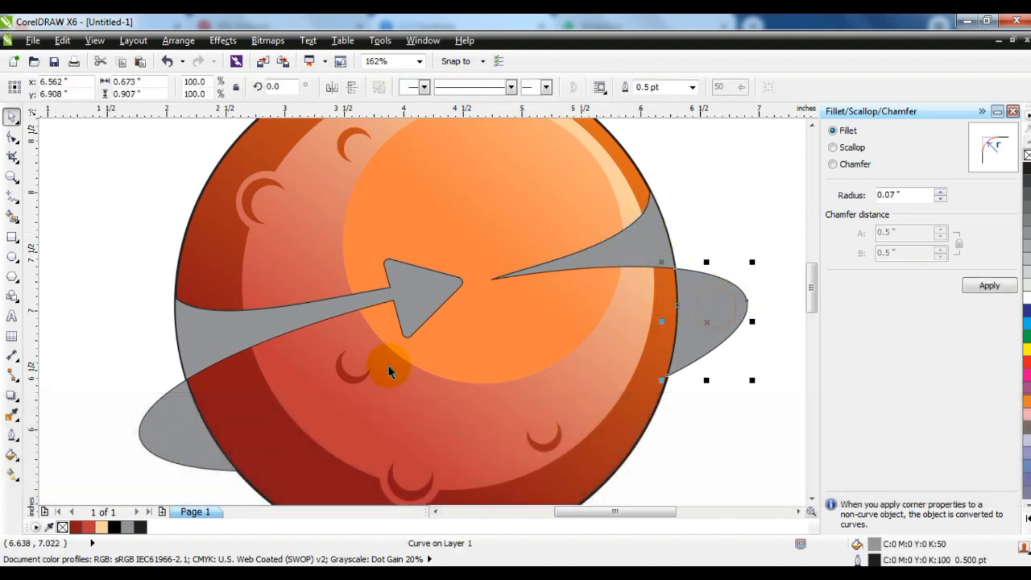
{"action": "left_click", "coordinate": [161, 425], "text": "shift"}
{"action": "left_click", "coordinate": [84, 528]}
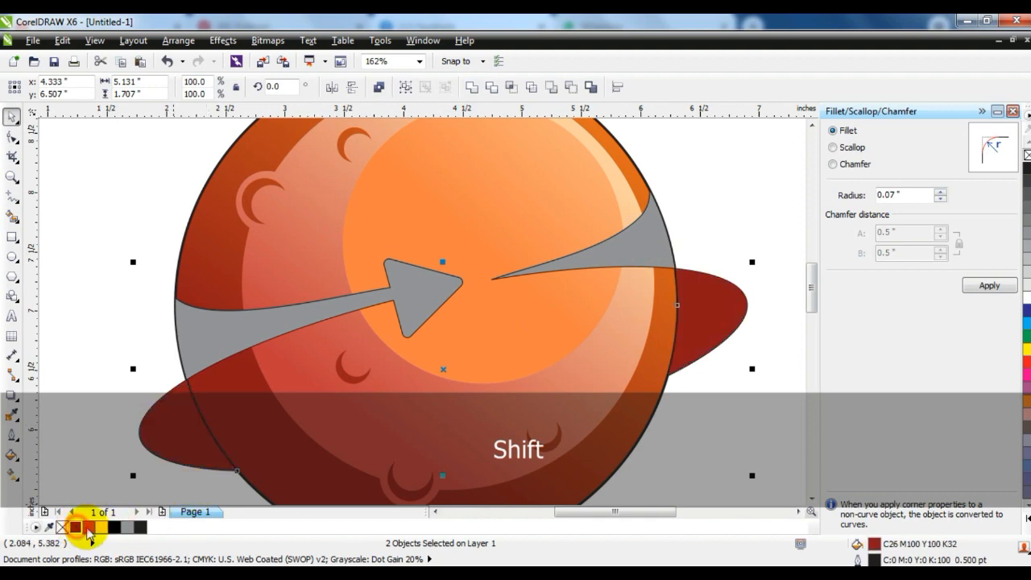
{"action": "left_click", "coordinate": [11, 453]}
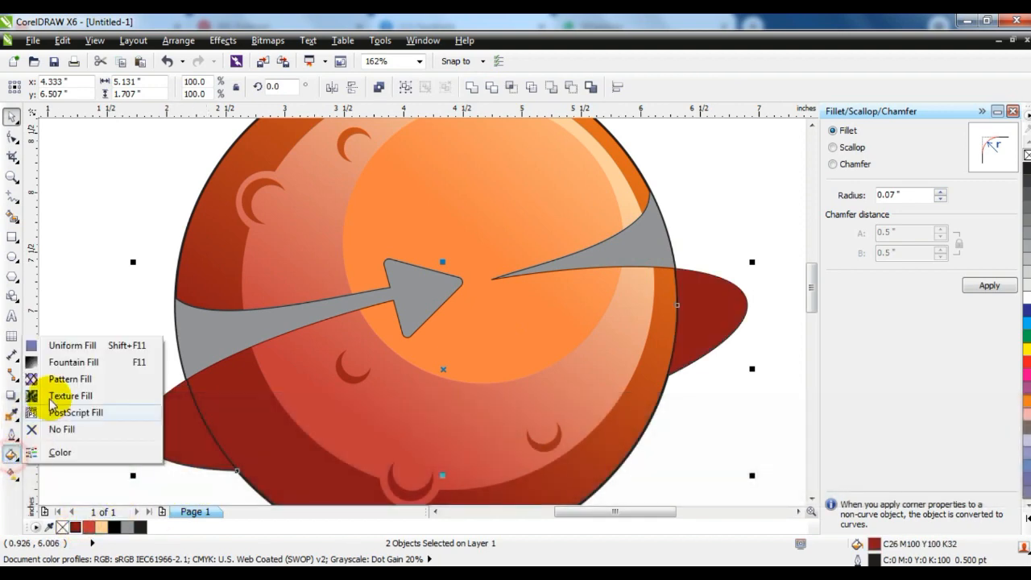
{"action": "left_click", "coordinate": [65, 348]}
{"action": "left_click", "coordinate": [651, 168]}
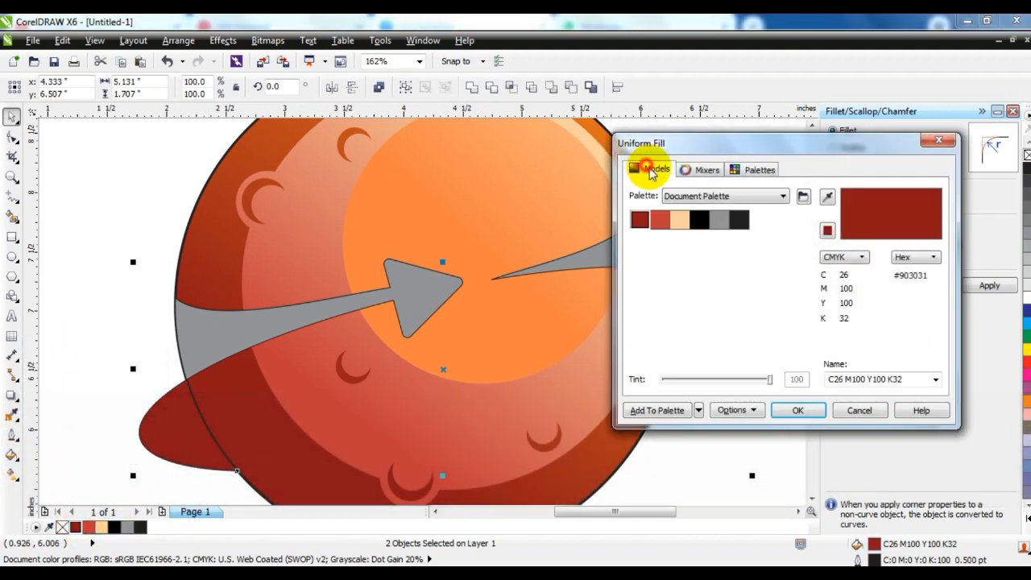
{"action": "left_click_drag", "start_coordinate": [734, 262], "coordinate": [747, 283]}
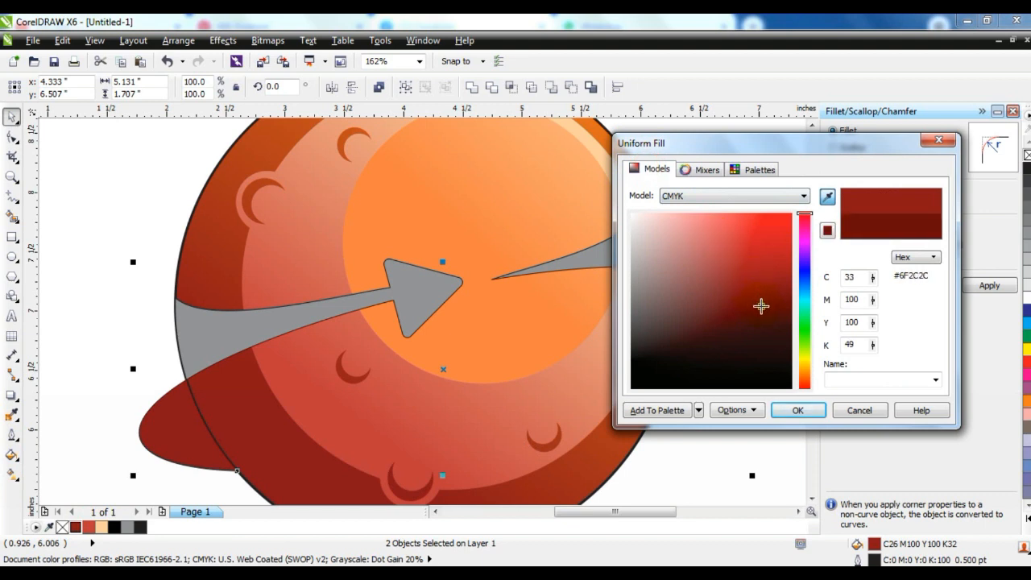
{"action": "left_click", "coordinate": [796, 411]}
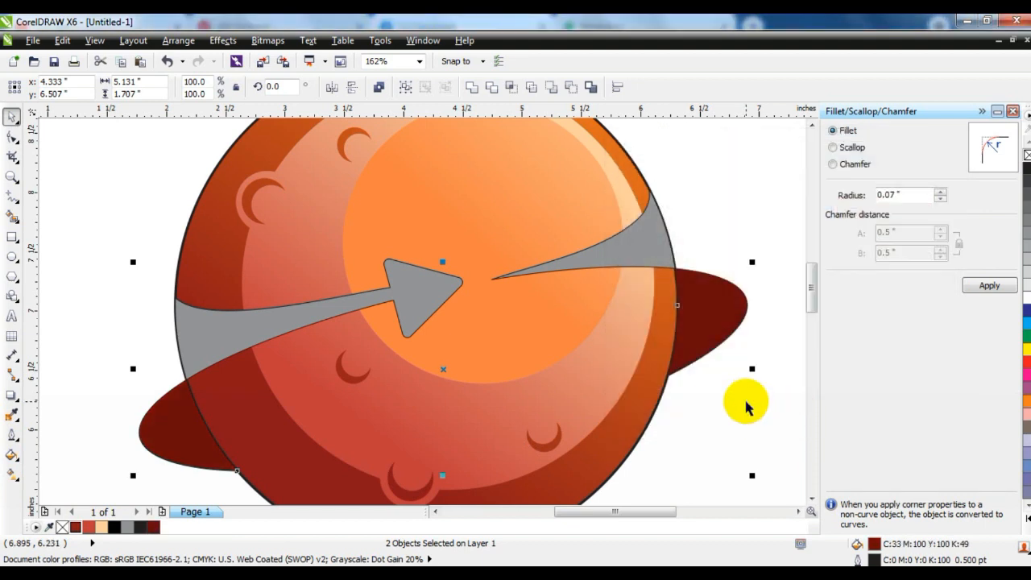
{"action": "left_click", "coordinate": [745, 407]}
- Fill the arrow and the tapered right band with white
{"action": "key", "text": "F3"}
{"action": "left_click", "coordinate": [558, 307]}
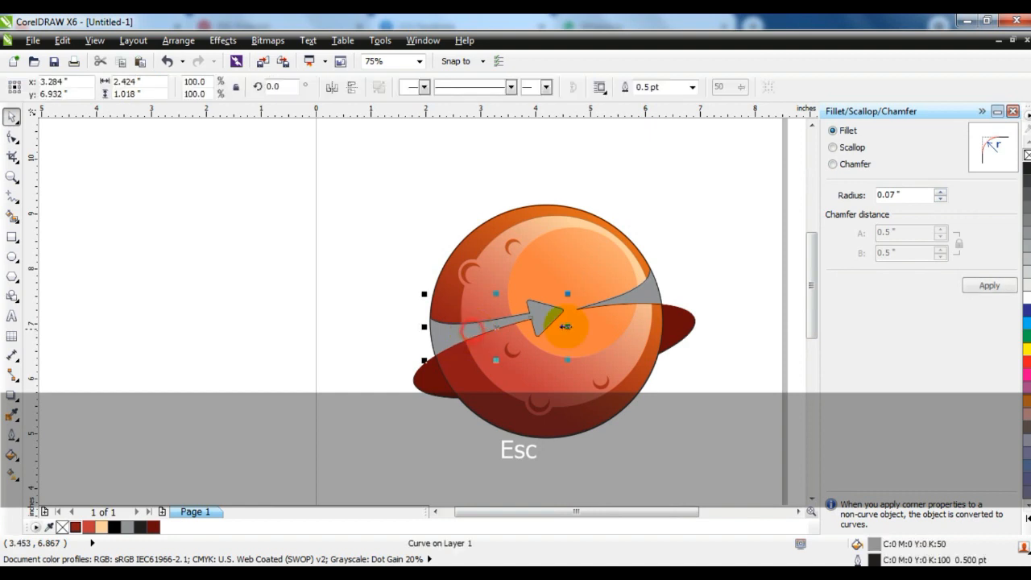
{"action": "left_click", "coordinate": [645, 296], "text": "shift"}
{"action": "left_click", "coordinate": [1028, 298]}
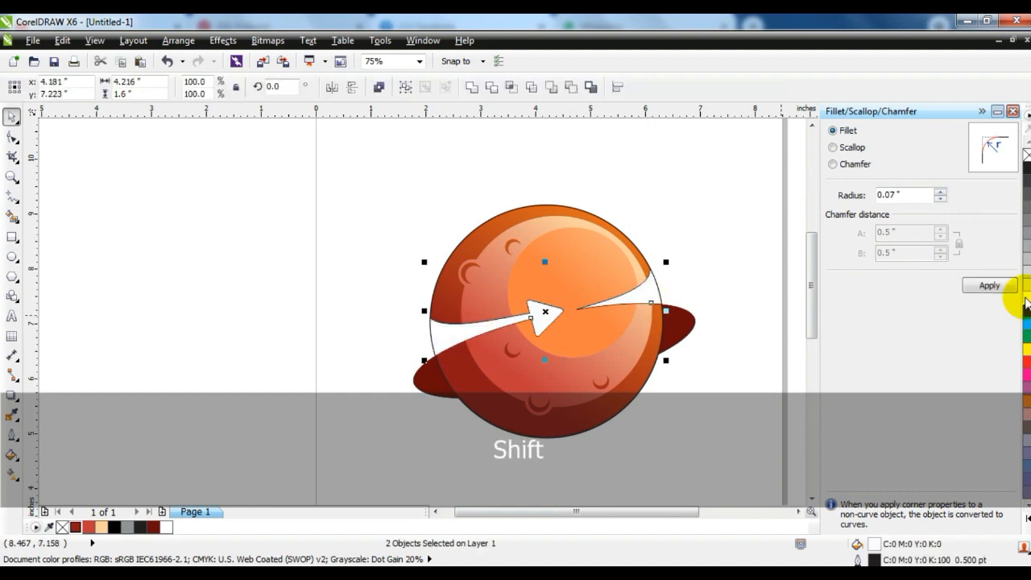
{"action": "left_click", "coordinate": [681, 201]}
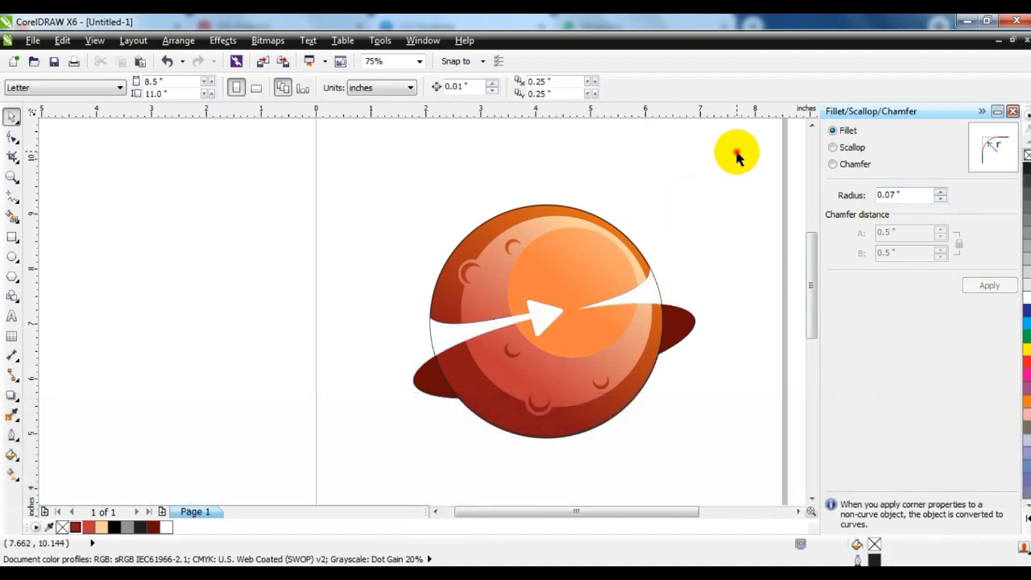
- Remove the outlines from all the emblem's objects and close the Fillet/Scallop/Chamfer docker
{"action": "left_click_drag", "start_coordinate": [737, 152], "coordinate": [375, 461]}
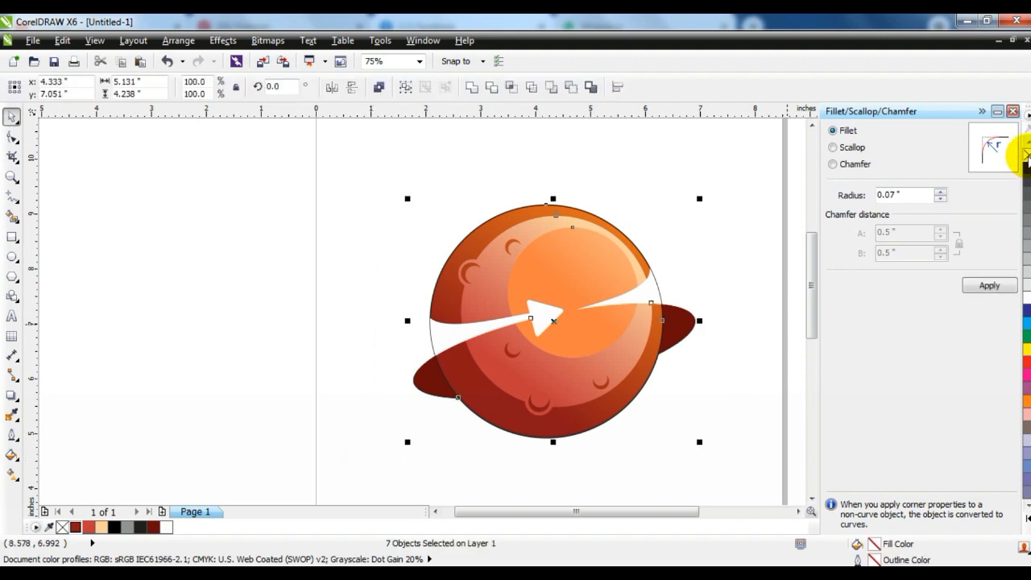
{"action": "right_click", "coordinate": [1028, 155]}
{"action": "left_click", "coordinate": [678, 192]}
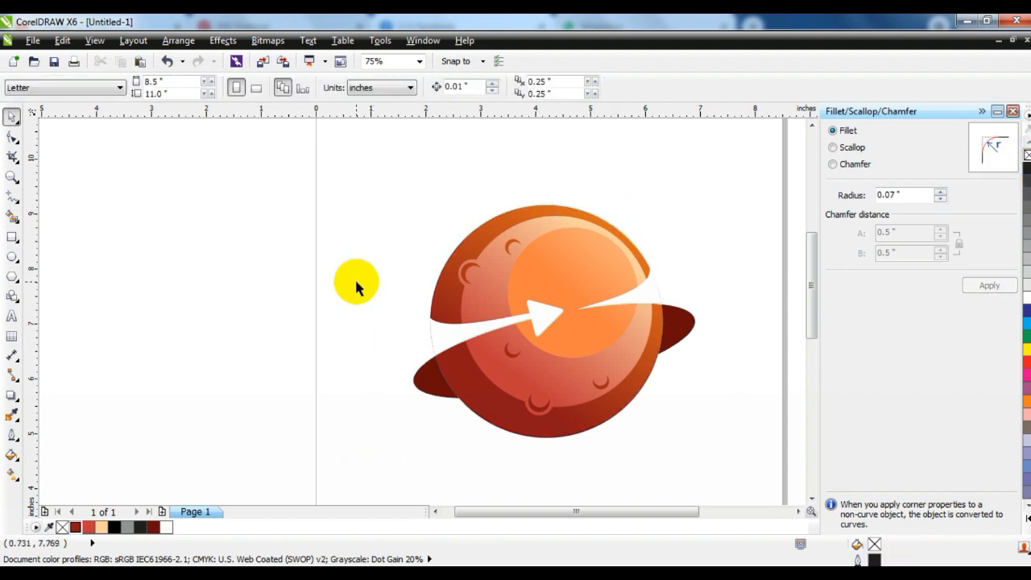
{"action": "key", "text": "F3"}
{"action": "left_click", "coordinate": [1013, 112]}
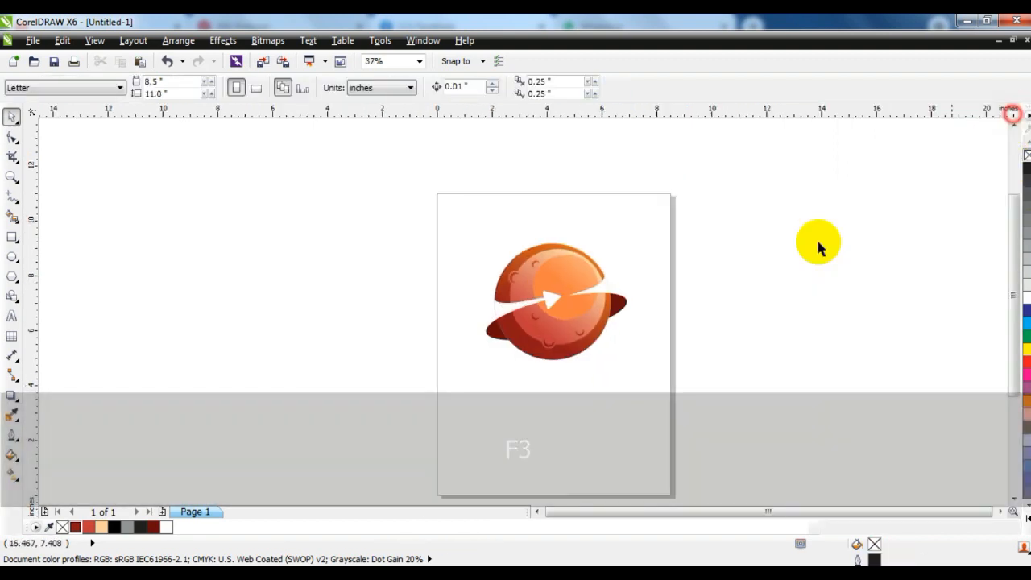
{"action": "left_click", "coordinate": [782, 327]}
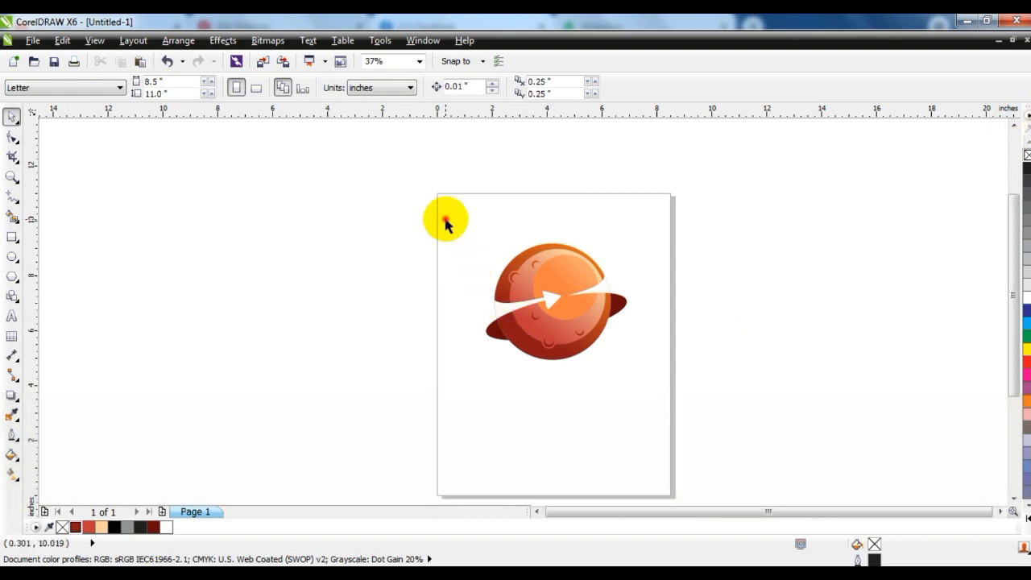
- Rotate the whole emblem about 12.1 degrees counterclockwise and move it slightly up the page
{"action": "left_click_drag", "start_coordinate": [446, 219], "coordinate": [692, 389]}
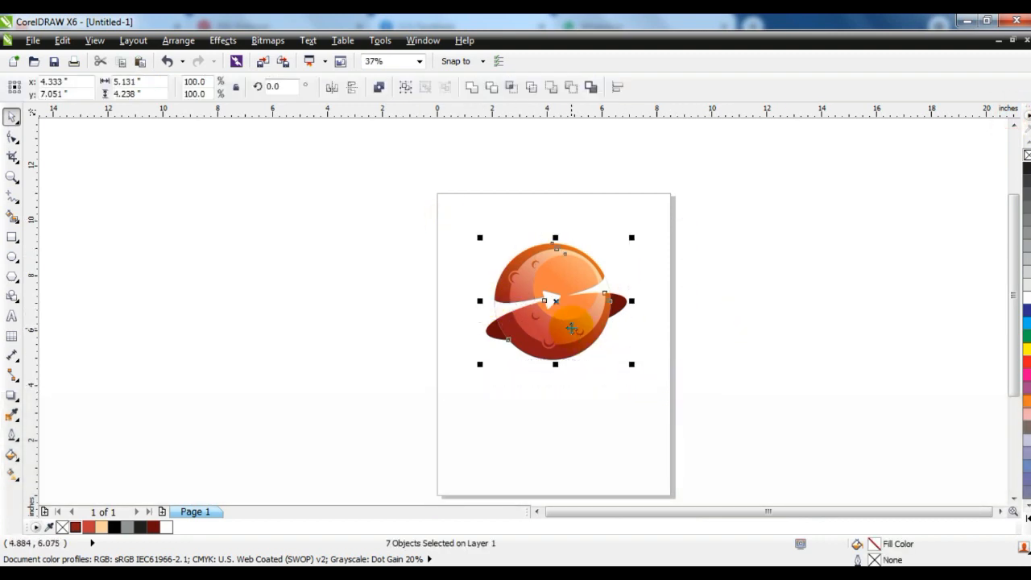
{"action": "left_click", "coordinate": [572, 326]}
{"action": "left_click_drag", "start_coordinate": [626, 357], "coordinate": [630, 347]}
{"action": "left_click", "coordinate": [700, 362]}
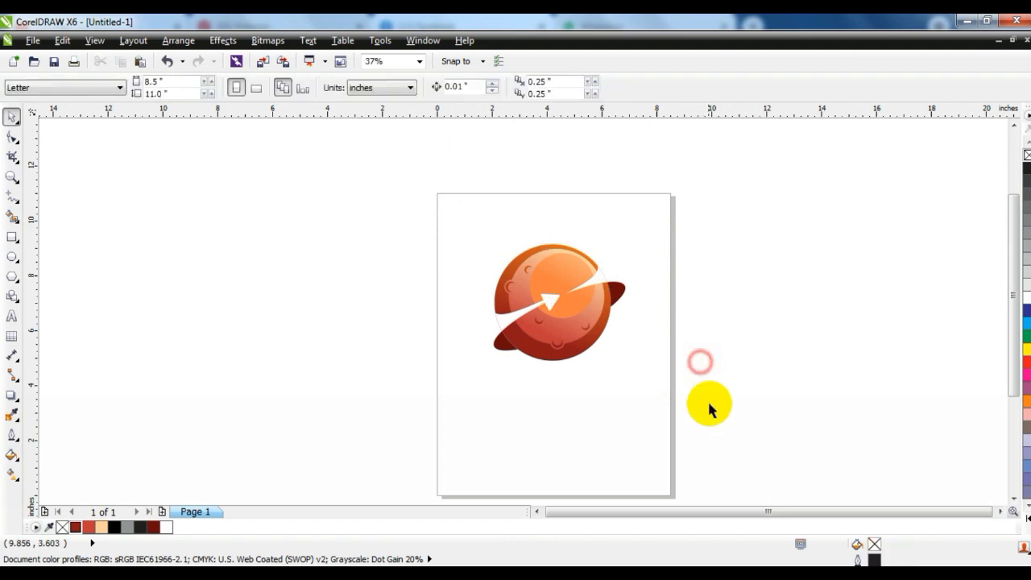
{"action": "left_click_drag", "start_coordinate": [701, 400], "coordinate": [461, 219]}
{"action": "left_click_drag", "start_coordinate": [528, 270], "coordinate": [528, 254]}
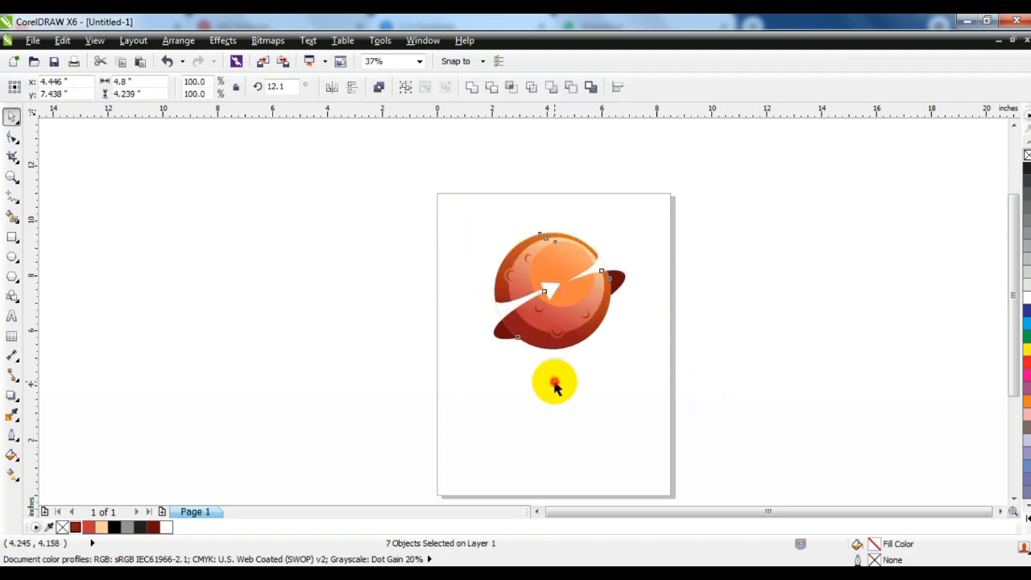
{"action": "left_click", "coordinate": [553, 379]}
- Examine the finished emblem enlarged in a full-screen preview
{"action": "left_click", "coordinate": [13, 177]}
{"action": "left_click_drag", "start_coordinate": [425, 216], "coordinate": [718, 376]}
{"action": "left_click", "coordinate": [12, 117]}
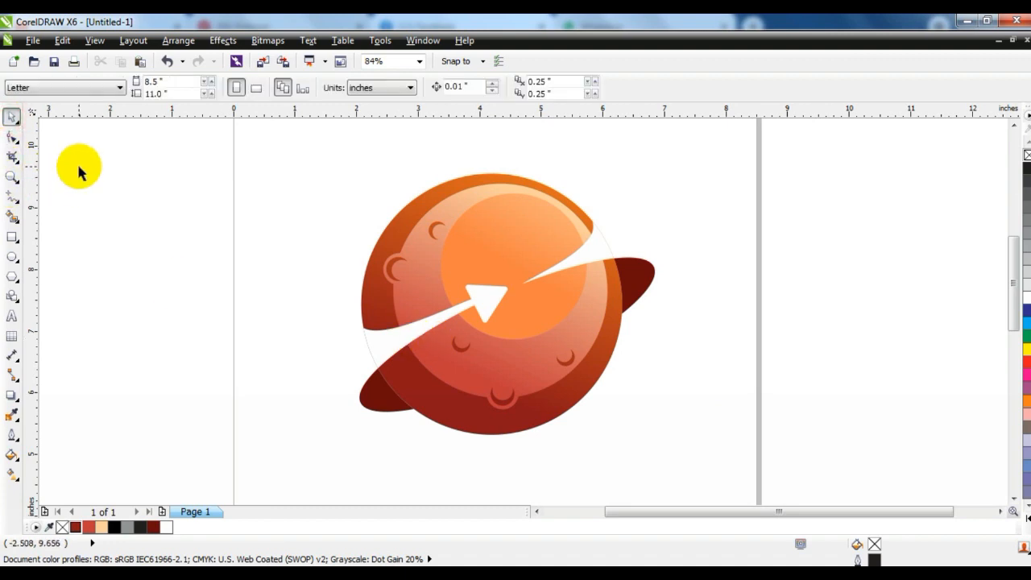
{"action": "key", "text": "F9"}
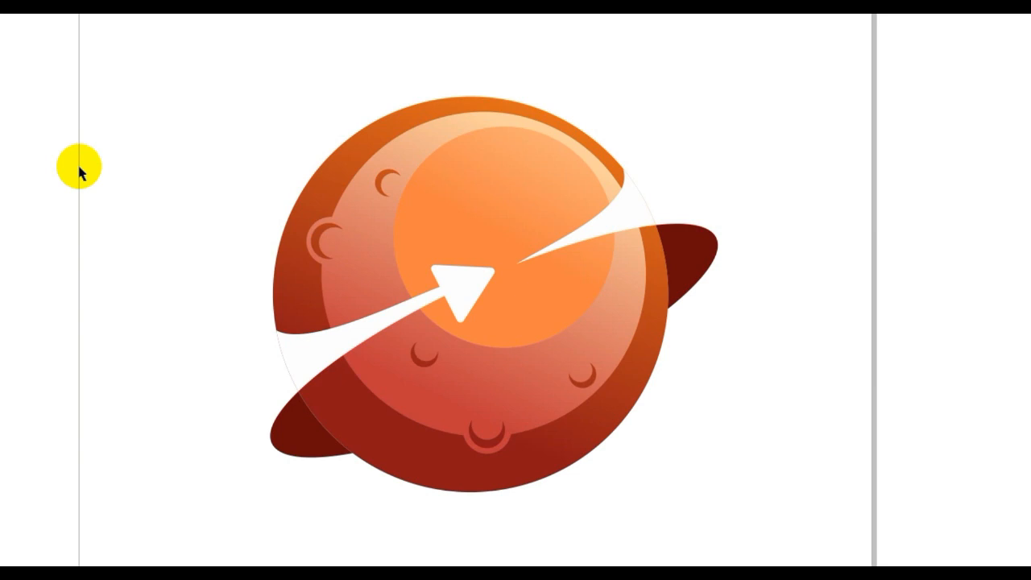
- Add the artistic text "SPACE LOGO" and place it on the page just below the planet emblem
{"action": "key", "text": "F3"}
{"action": "left_click", "coordinate": [12, 316]}
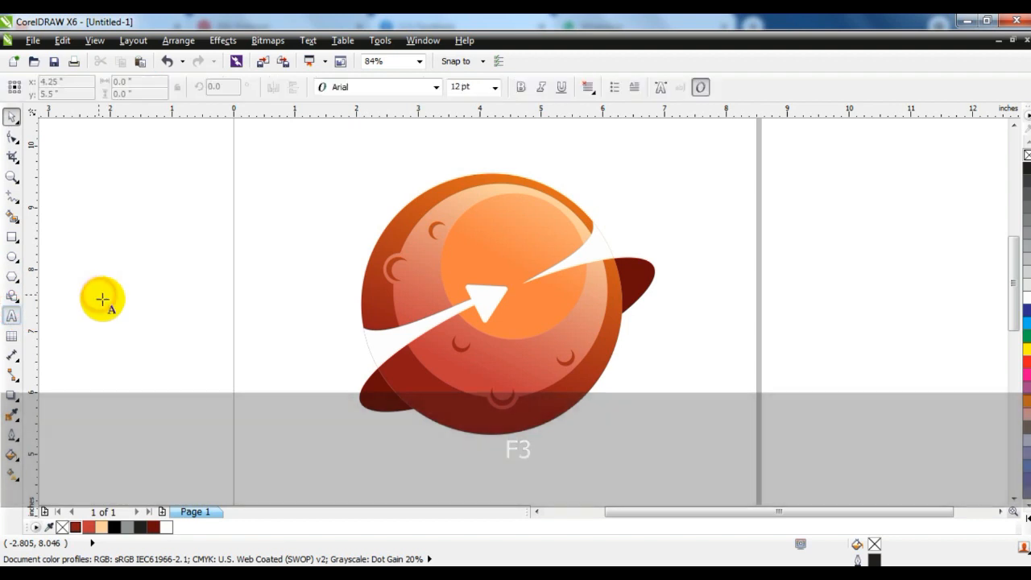
{"action": "left_click", "coordinate": [101, 296]}
{"action": "type", "text": "S"}
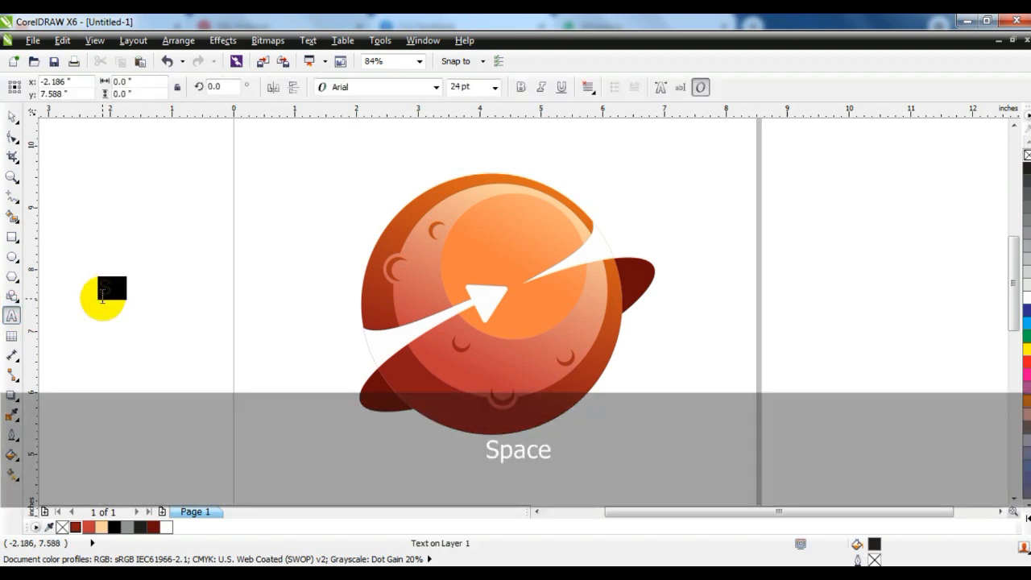
{"action": "type", "text": "PACE LOGO"}
{"action": "left_click", "coordinate": [12, 117]}
{"action": "key", "text": "F3"}
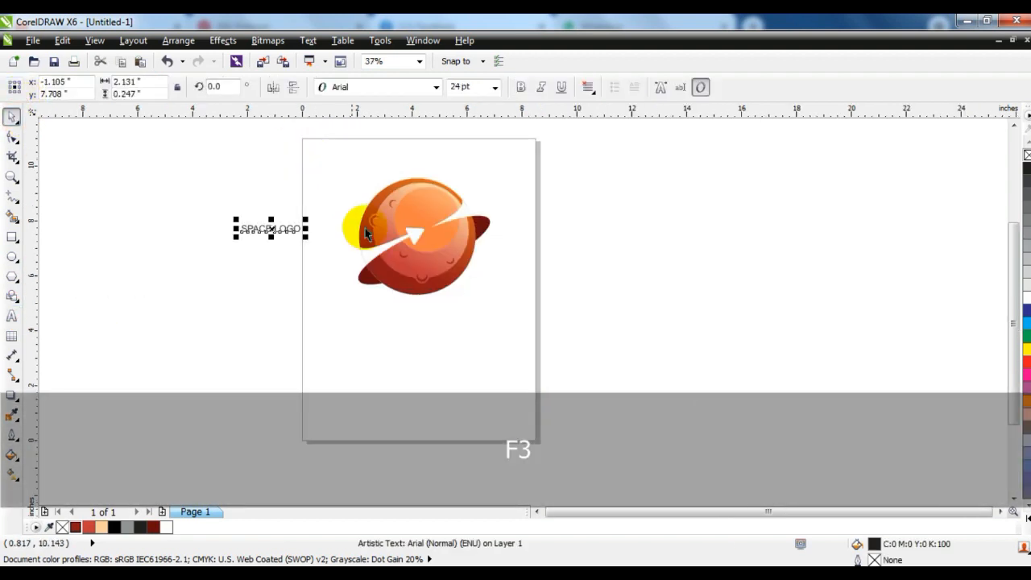
{"action": "left_click_drag", "start_coordinate": [267, 232], "coordinate": [410, 326]}
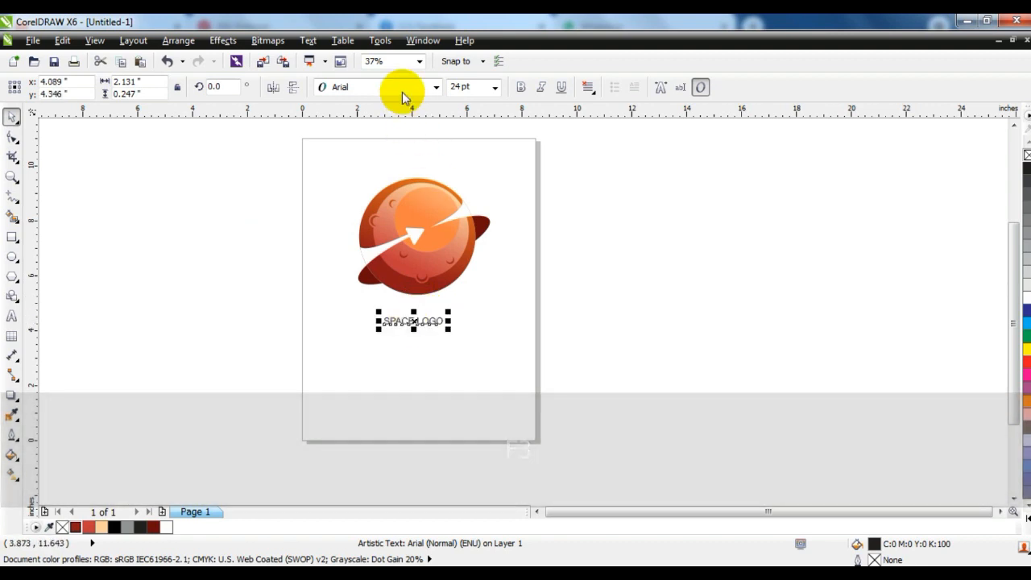
- Set the SPACE LOGO text in CentraleSans XBold and enlarge it to about 4.76 inches wide, just beneath the emblem
{"action": "left_click", "coordinate": [402, 92]}
{"action": "left_click", "coordinate": [378, 150]}
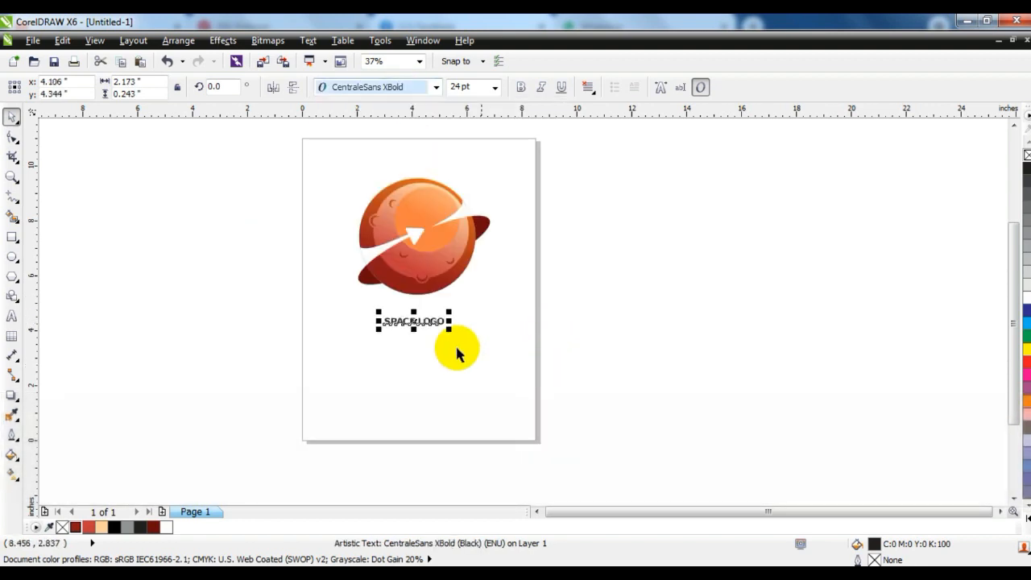
{"action": "mouse_move", "coordinate": [448, 328]}
{"action": "left_mouse_down"}
{"action": "mouse_move", "coordinate": [486, 341]}
{"action": "mouse_move", "coordinate": [443, 338]}
{"action": "mouse_move", "coordinate": [443, 329]}
{"action": "left_mouse_up"}
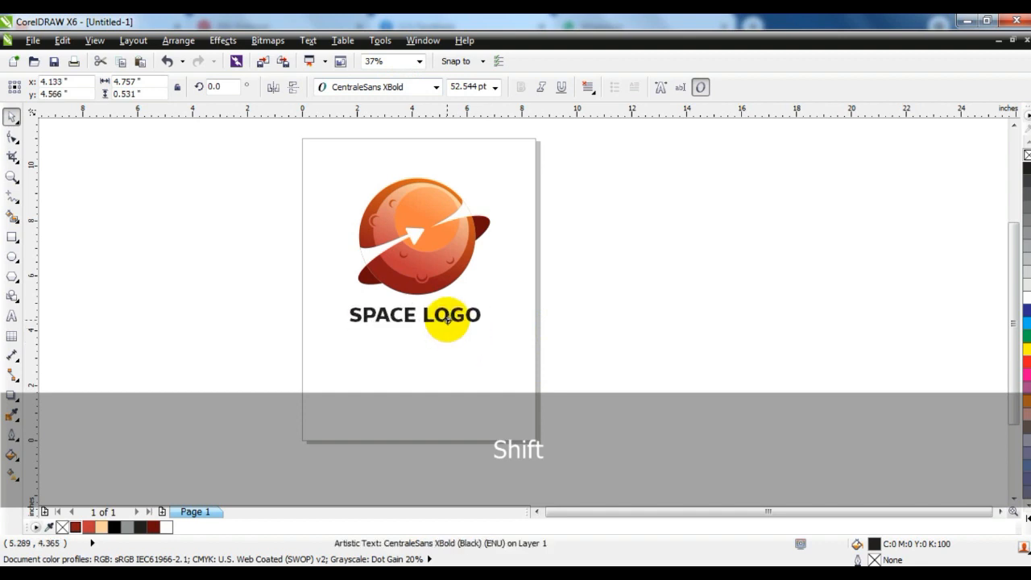
{"action": "left_click", "coordinate": [544, 345]}
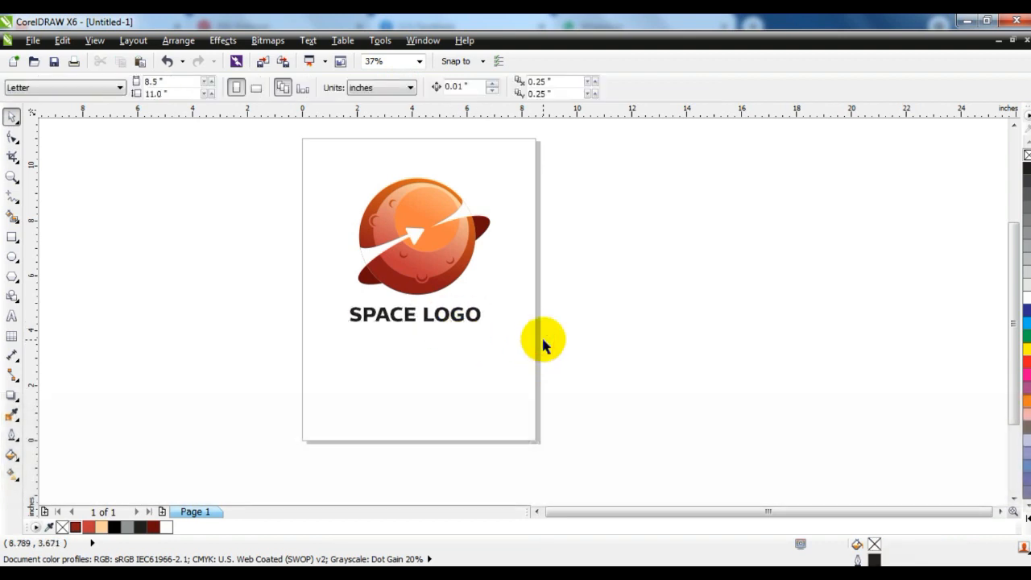